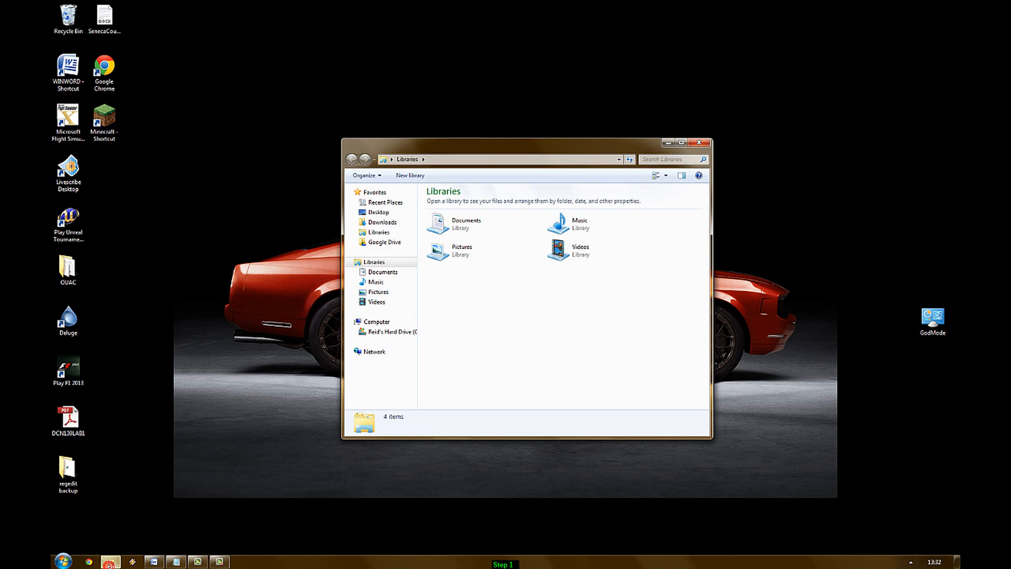
Step: View the computer's drives in Explorer, close the window, and launch Chrome
click(398, 323)
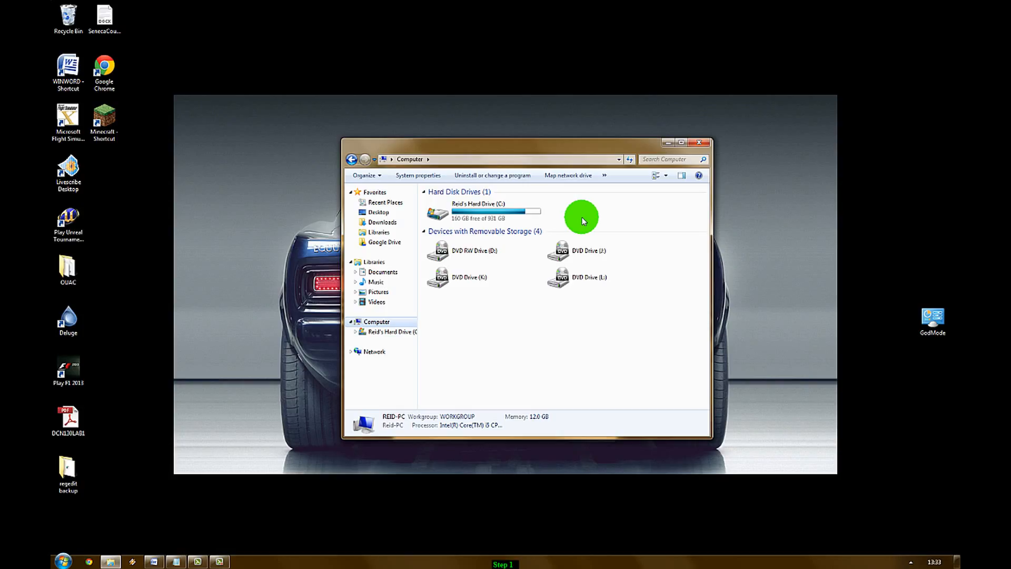
click(697, 142)
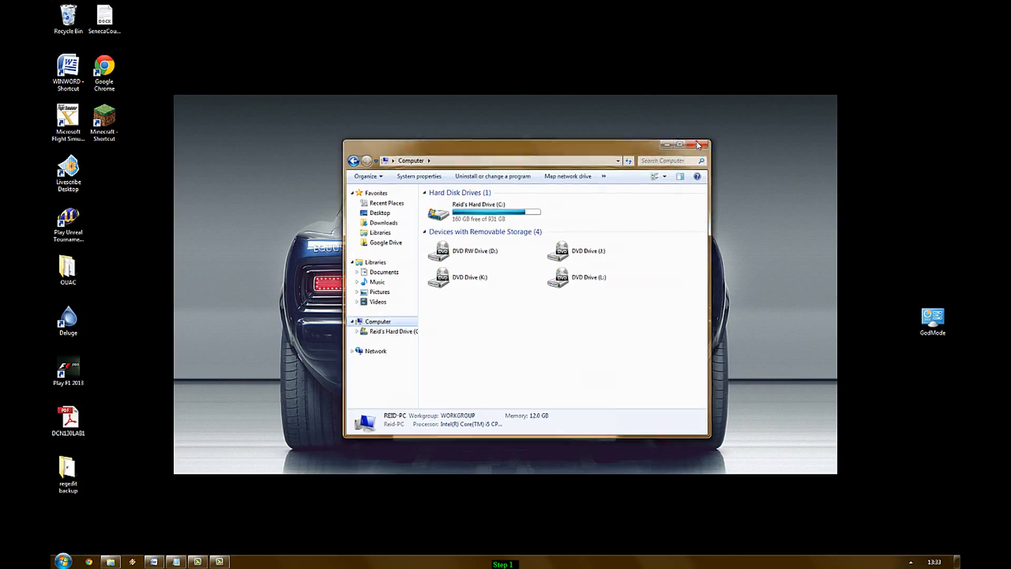
click(90, 562)
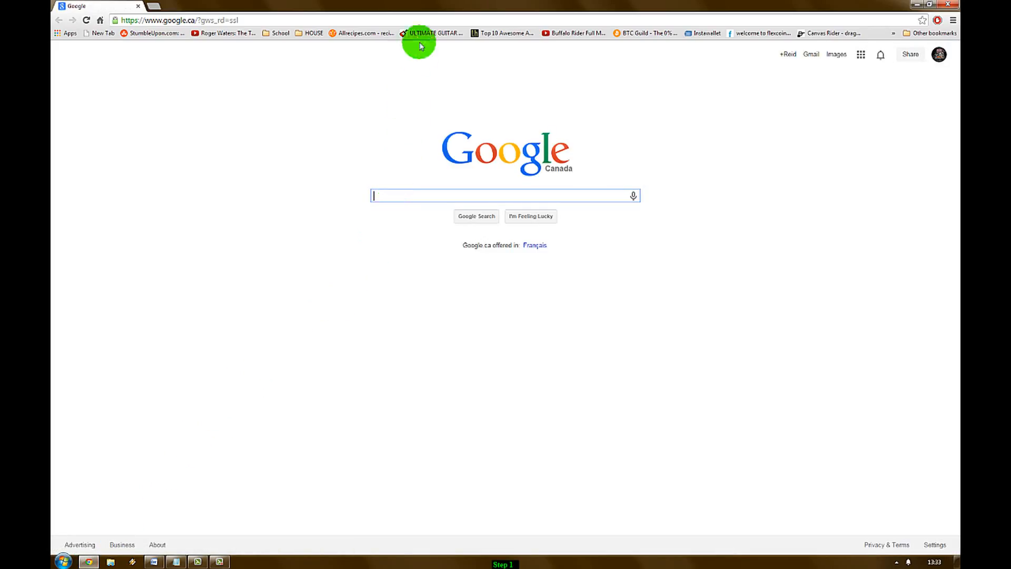
click(430, 24)
text(w)
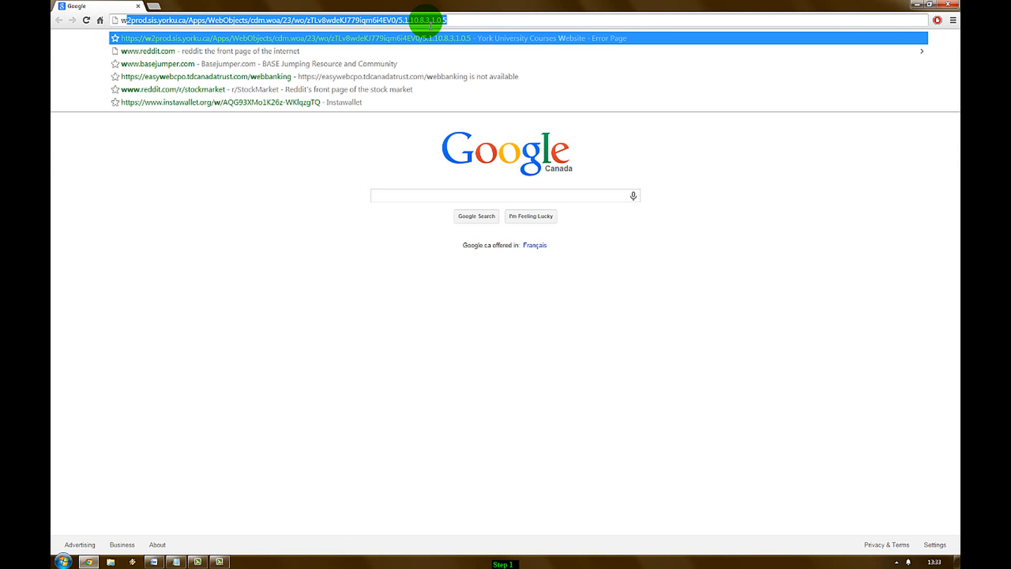
text(ww.ubun)
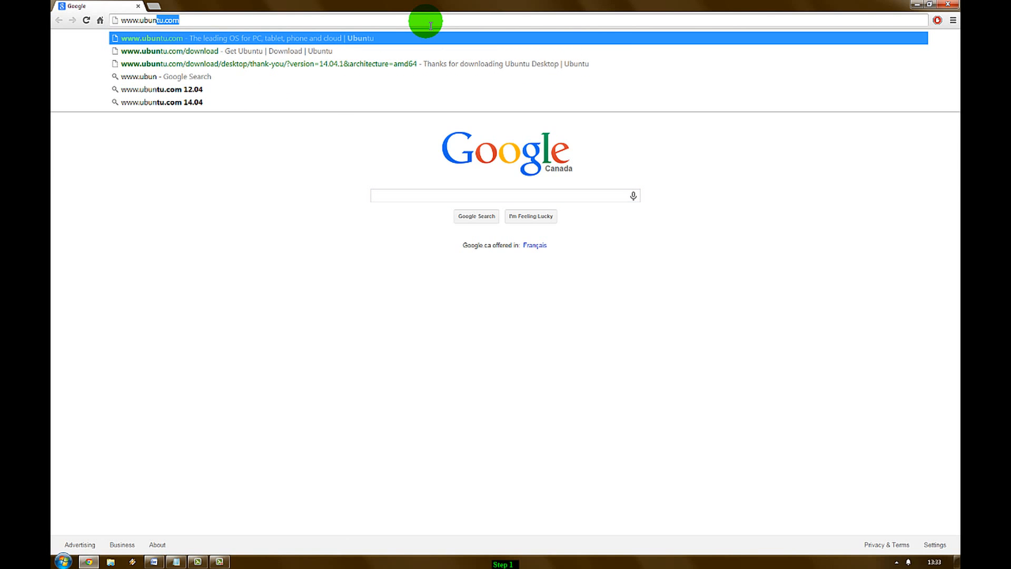
text(tu.com)
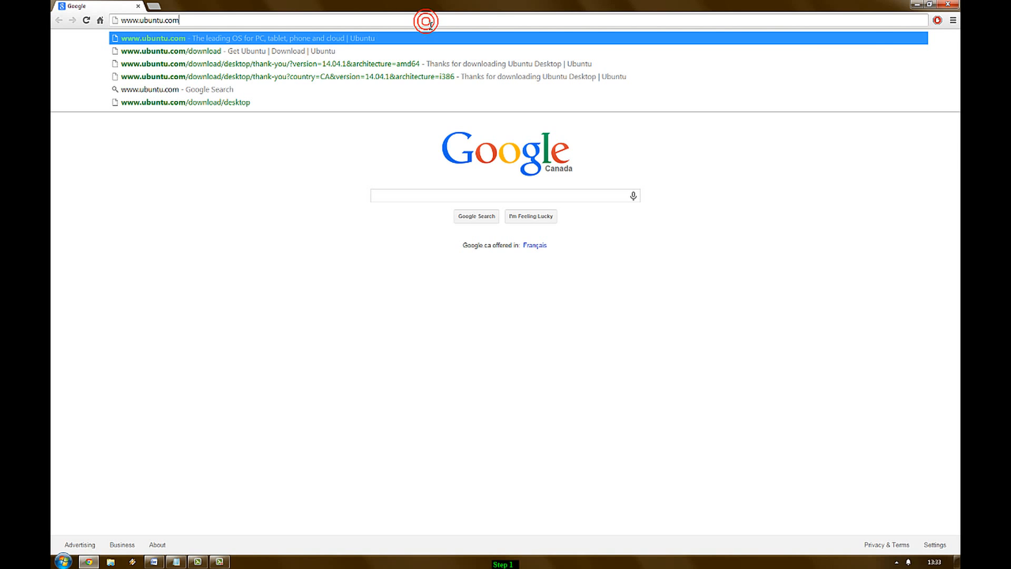
key(Return)
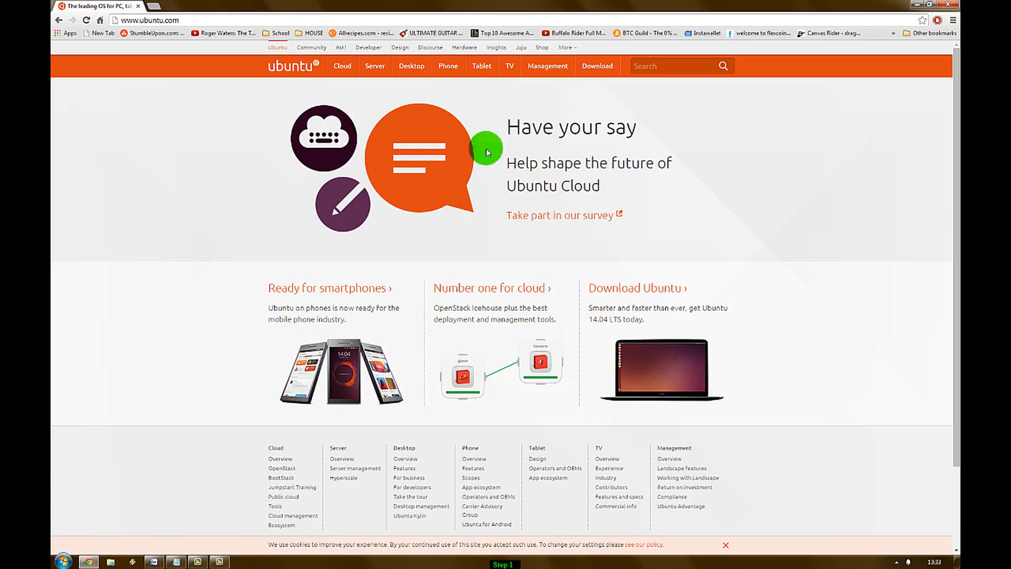
mouse_move(604, 67)
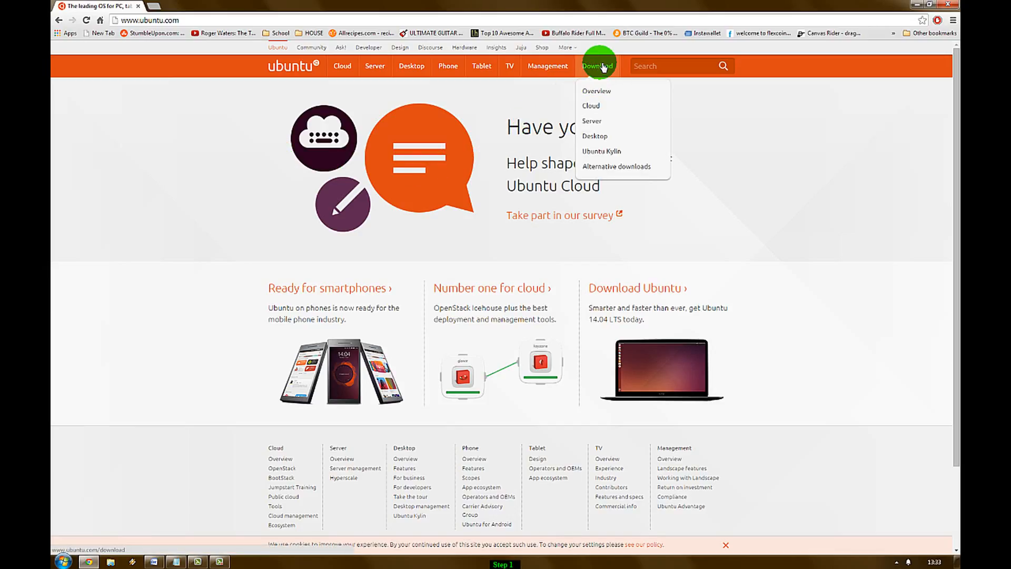
Step: On the Ubuntu desktop download page, choose the 64-bit flavour and start the download
click(595, 136)
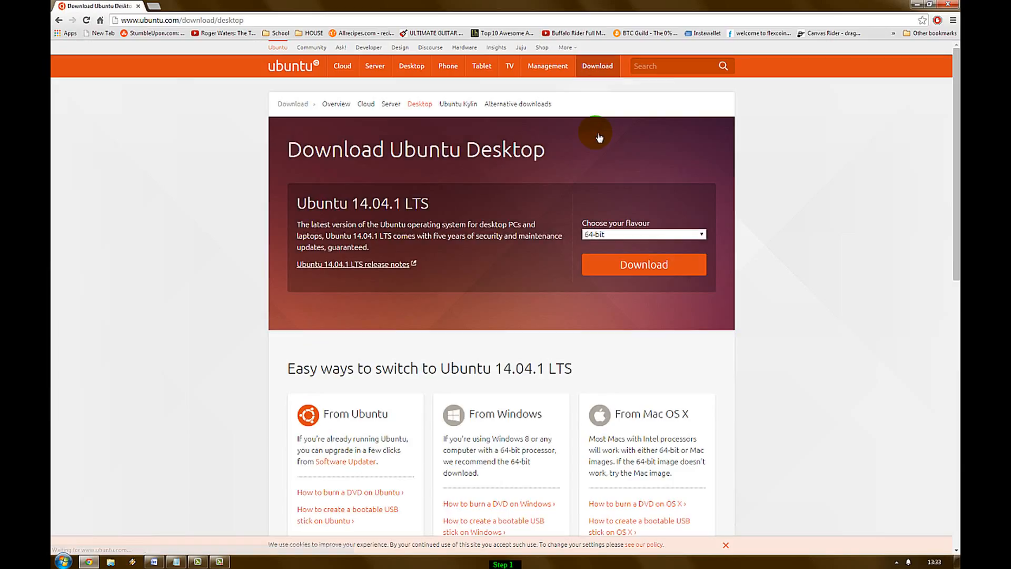
scroll(596, 133, down, 1)
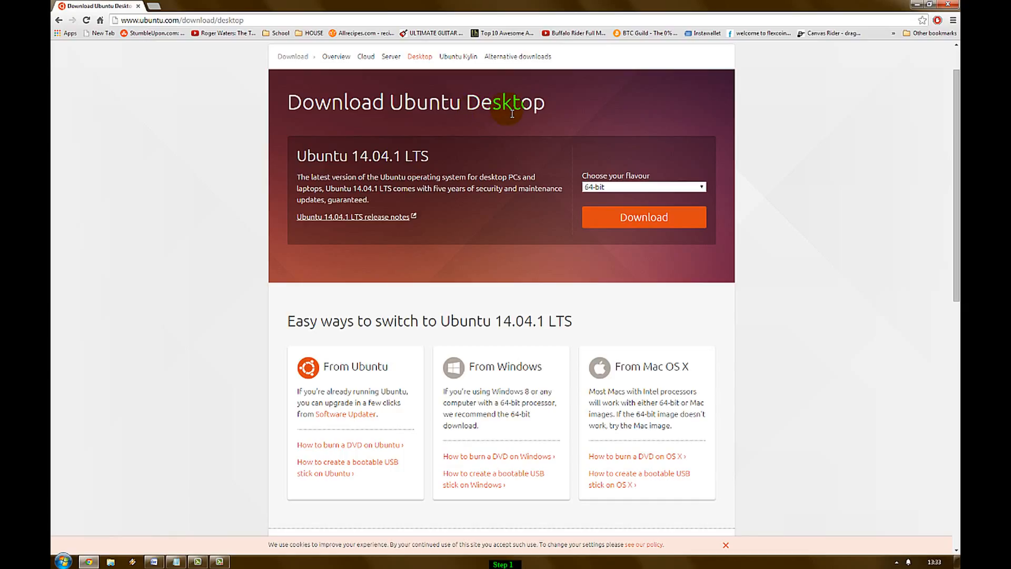
click(601, 187)
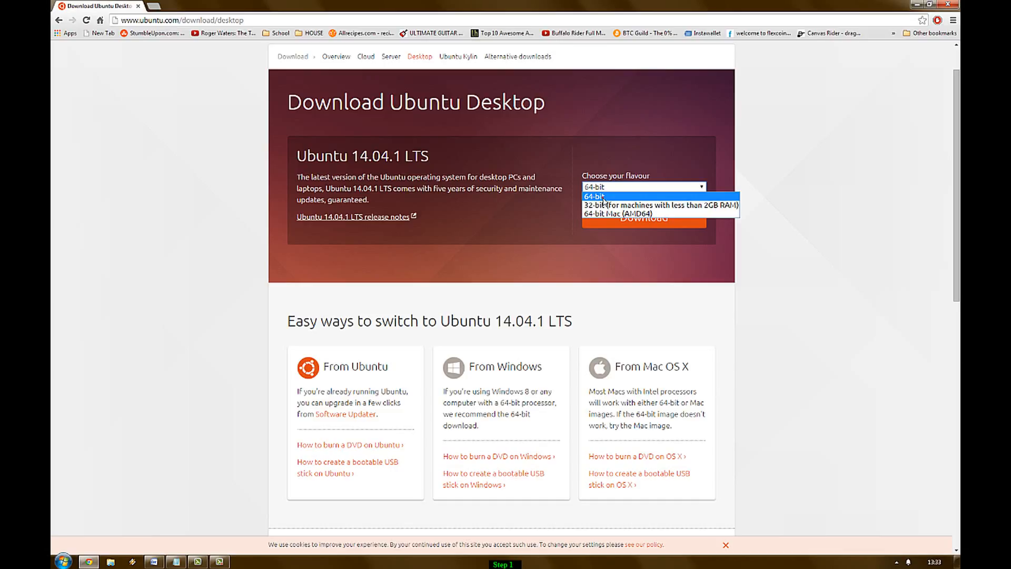
click(604, 200)
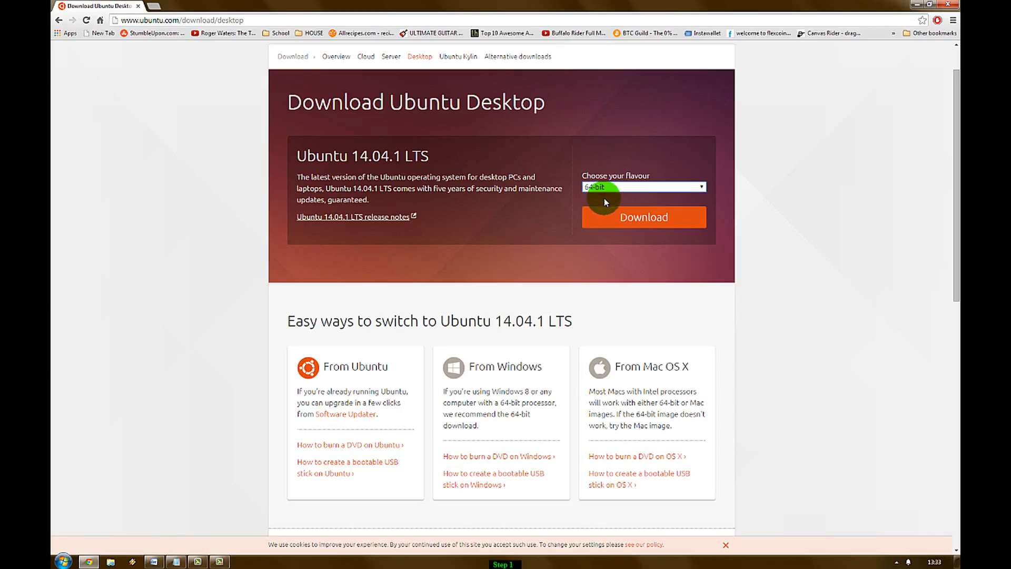
click(619, 216)
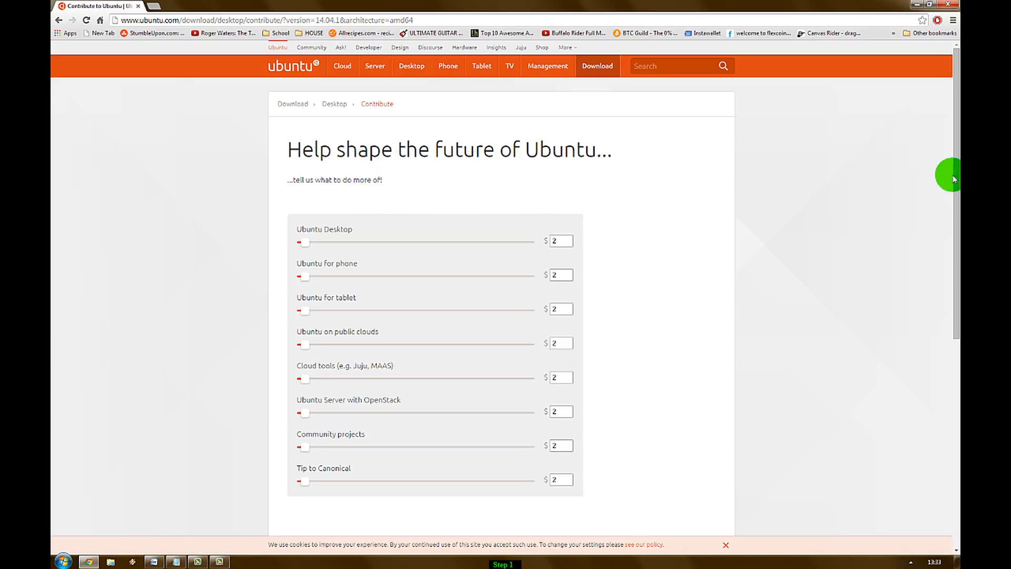
drag(956, 179, 953, 287)
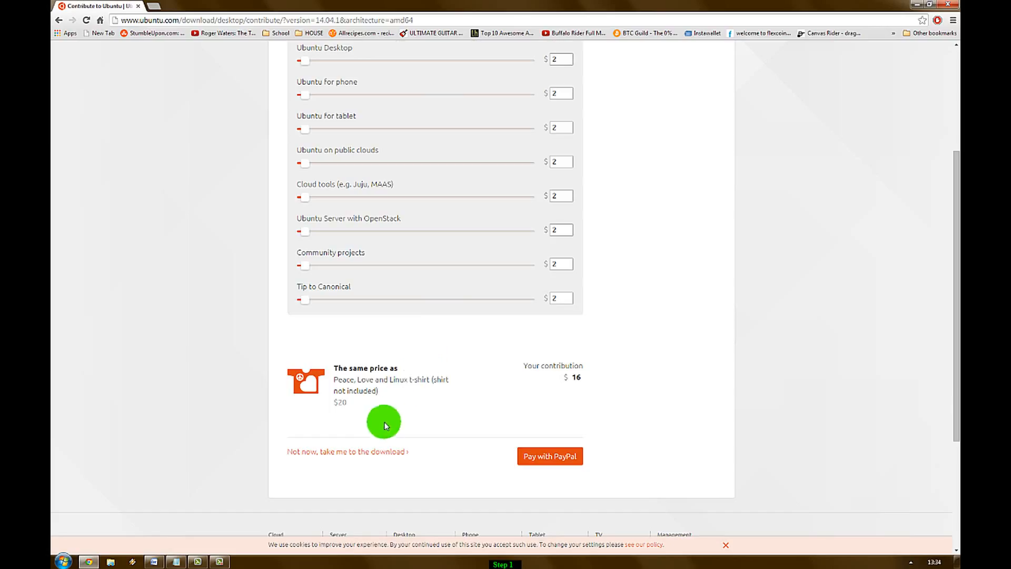
Step: Skip the contribution so the Ubuntu 14.04.1 ISO downloads, then open a new Chrome tab
click(372, 452)
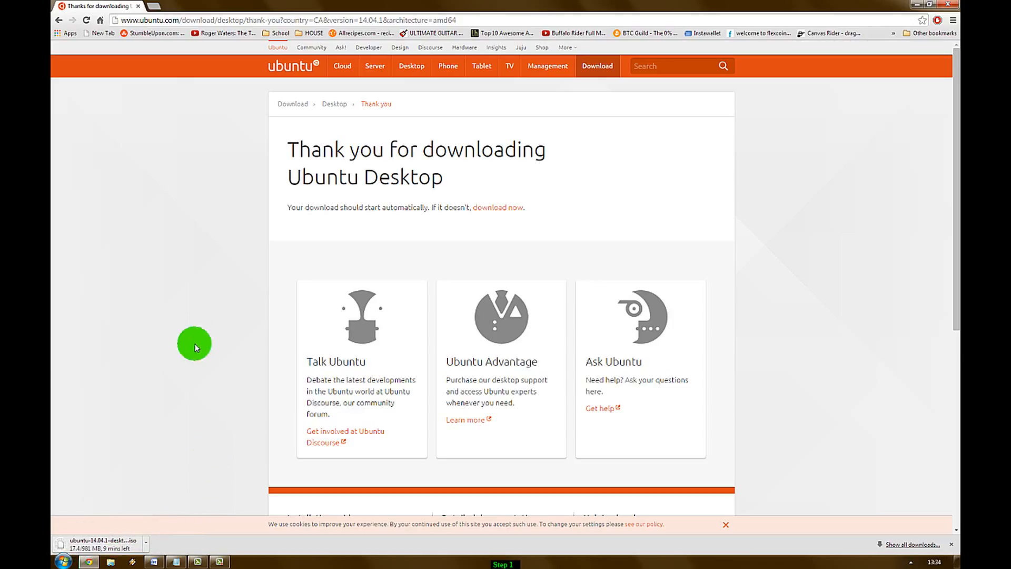
click(155, 5)
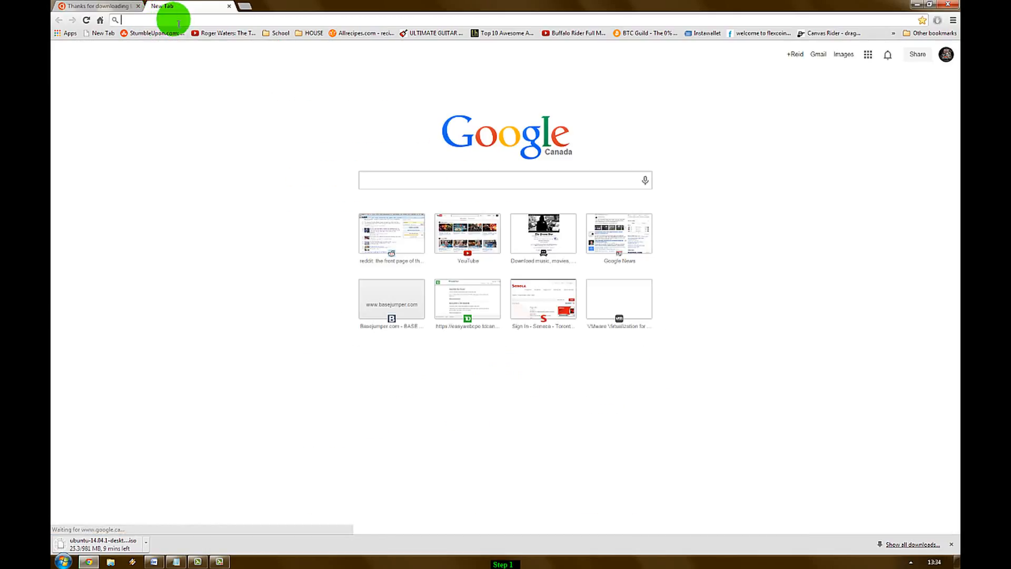
click(179, 24)
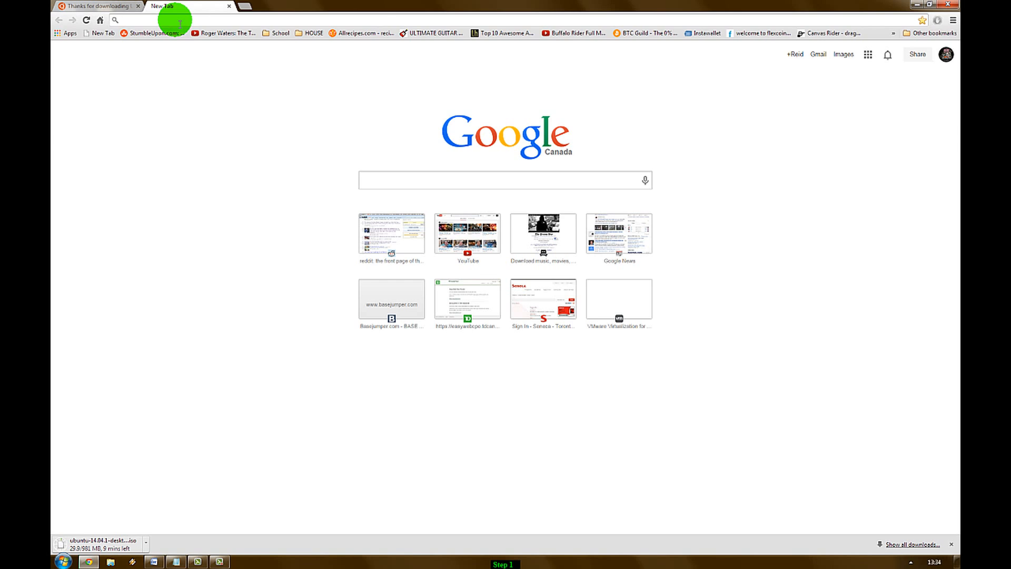
text(www.)
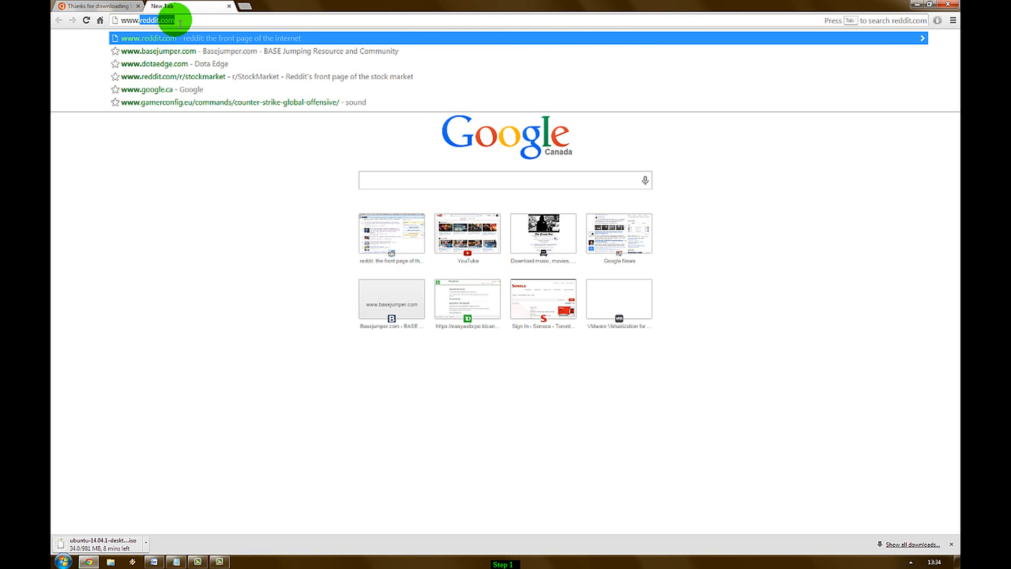
text(vmwa)
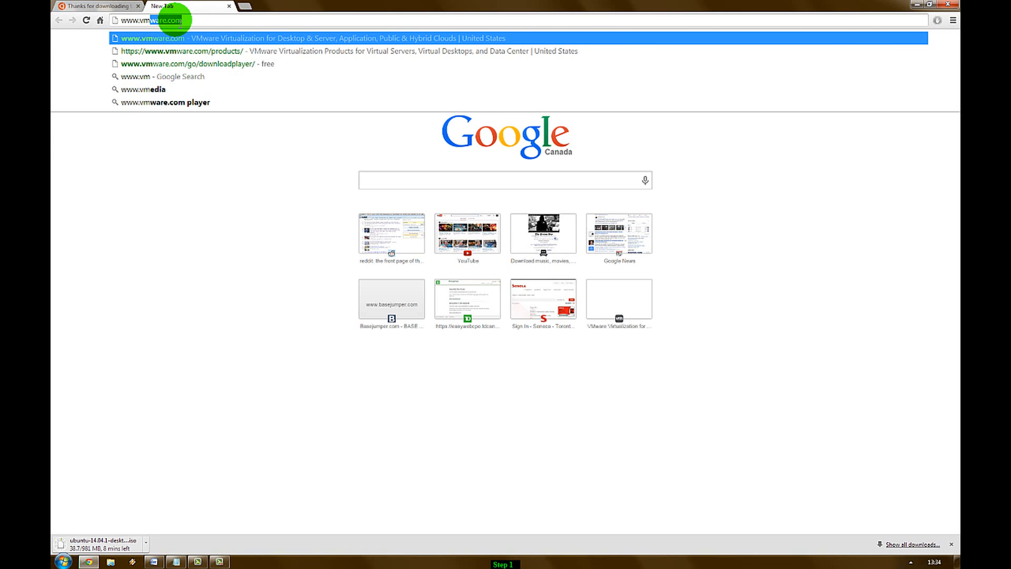
key(Return)
mouse_move(416, 91)
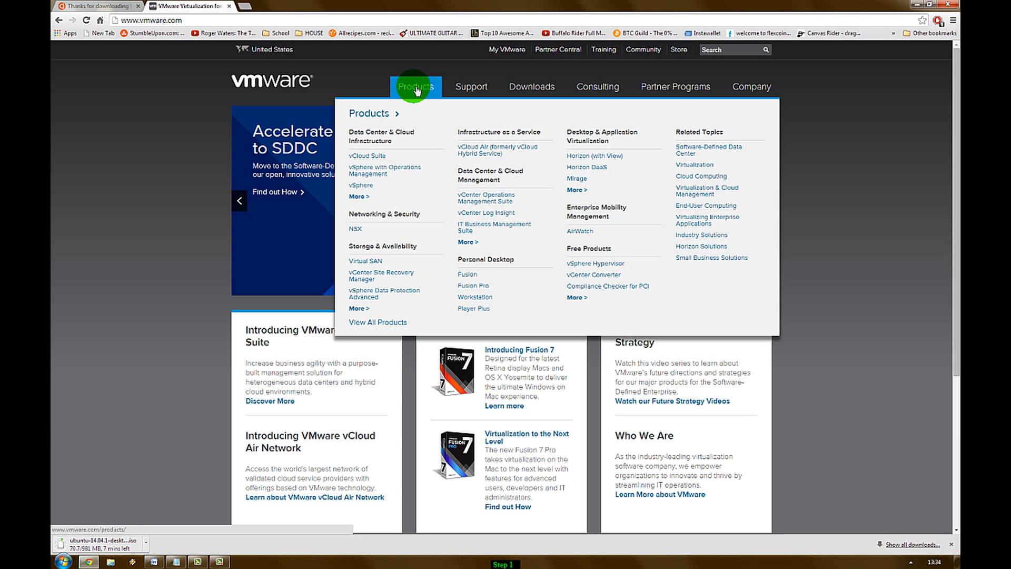
click(474, 310)
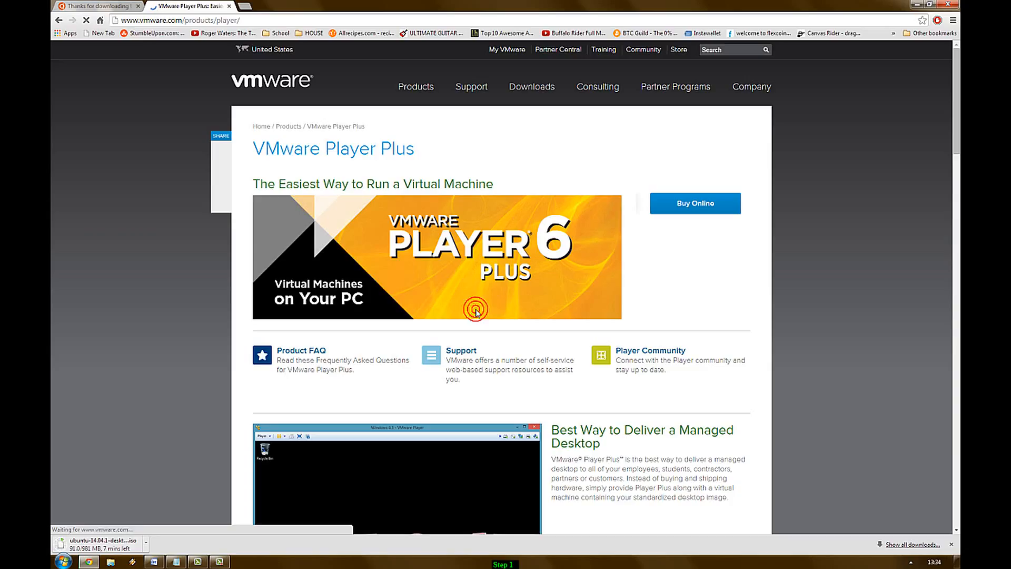
click(475, 310)
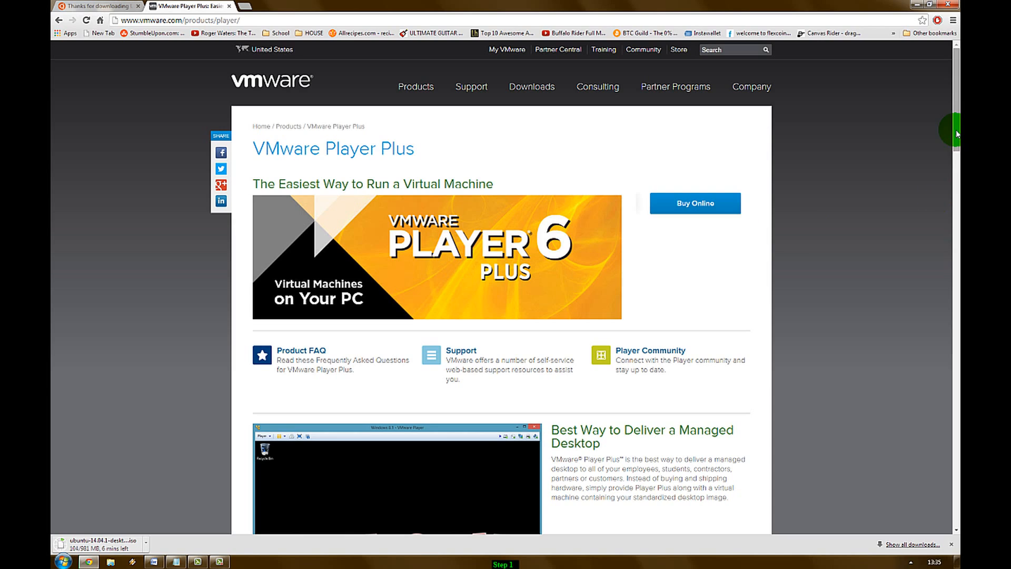
drag(956, 122, 936, 433)
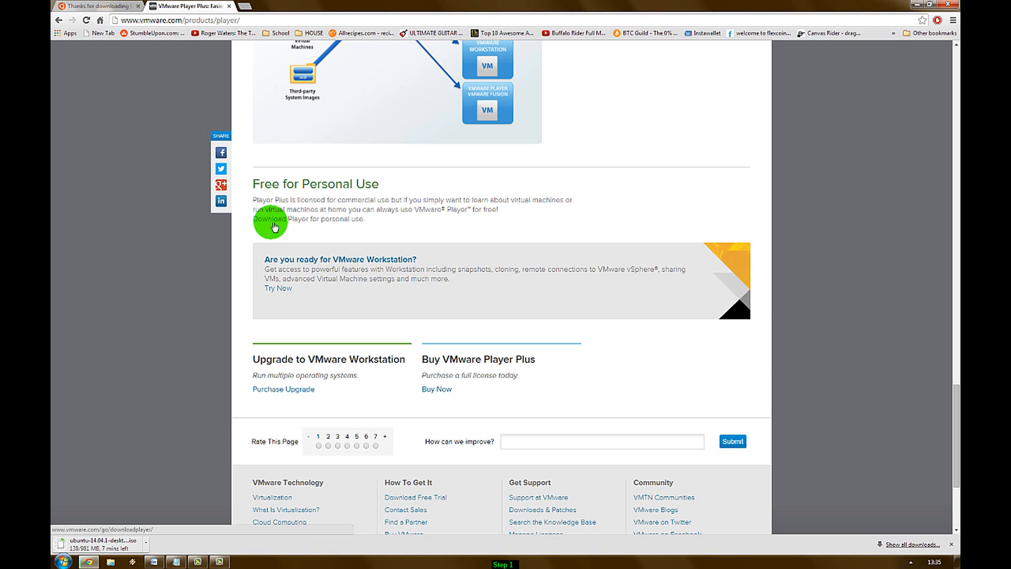
Step: Open the free personal-use VMware Player downloads and download the Windows version
click(274, 226)
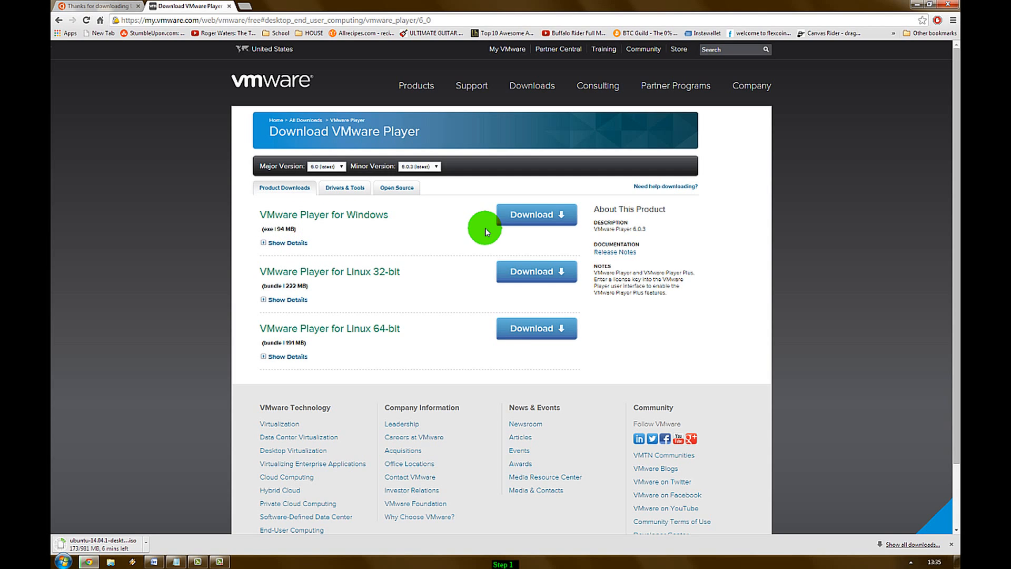
click(535, 216)
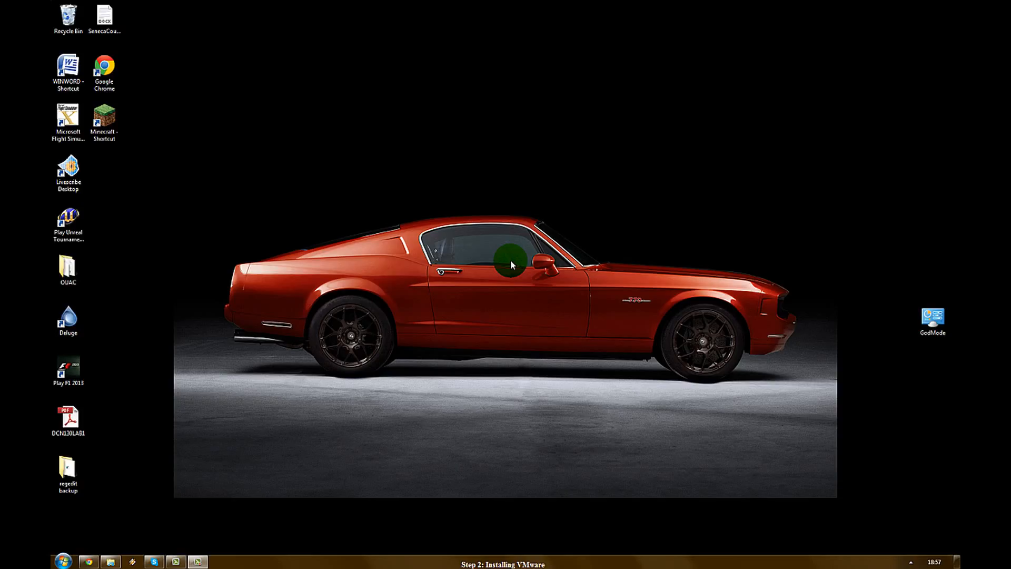
Step: Bring the Windows Explorer window back up from the taskbar
click(111, 562)
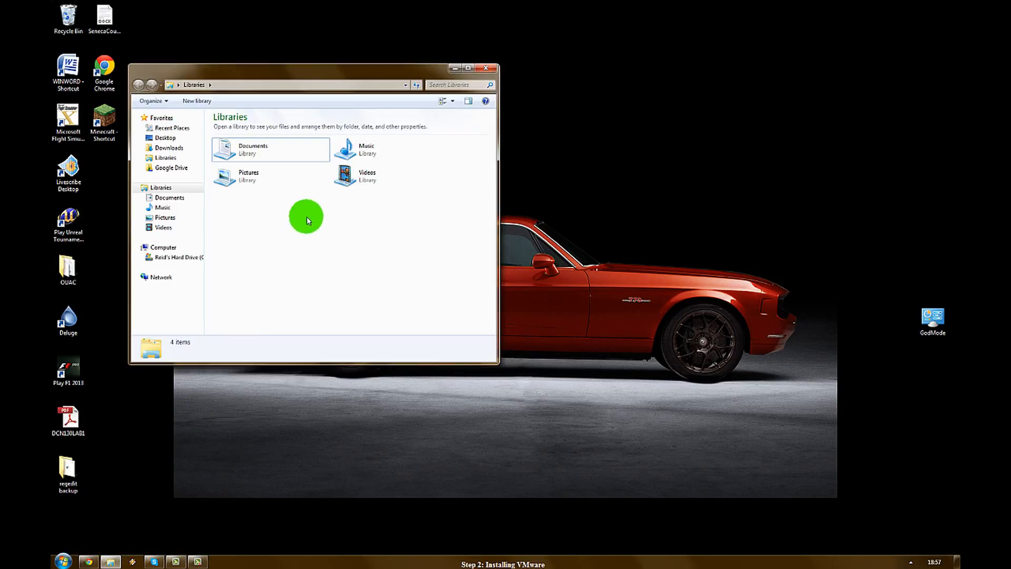
Step: Browse to C: > Users > your user folder > Downloads, sort by date modified, and open VMware-player-6.0.3-1895310
click(192, 257)
double_click(229, 288)
double_click(230, 138)
double_click(250, 279)
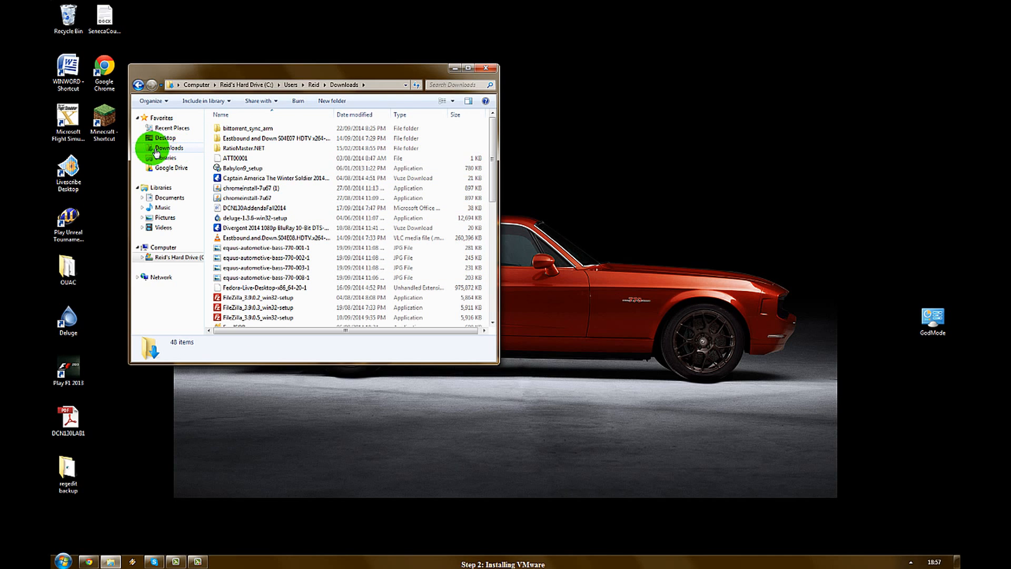
click(350, 115)
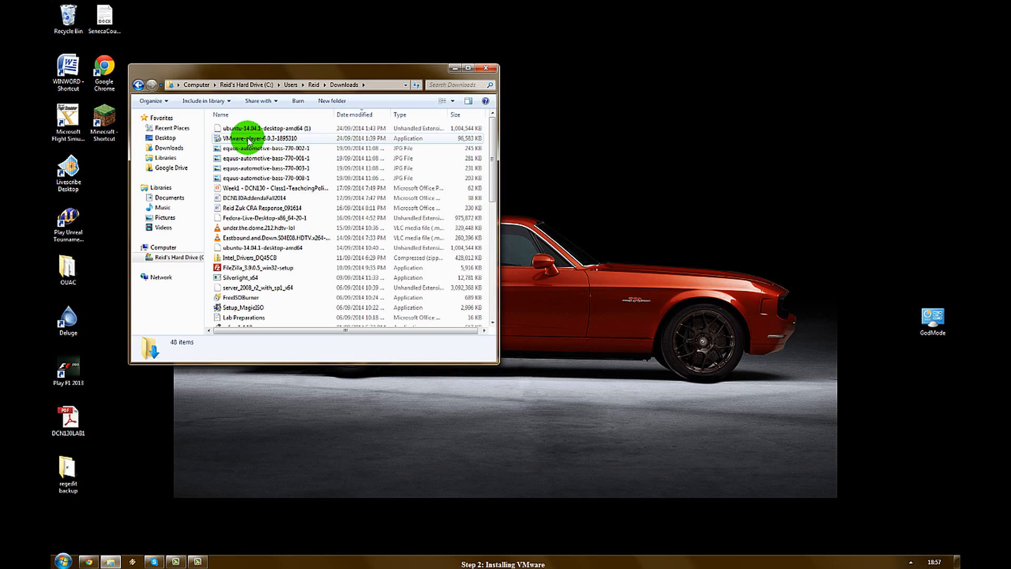
drag(289, 76, 402, 80)
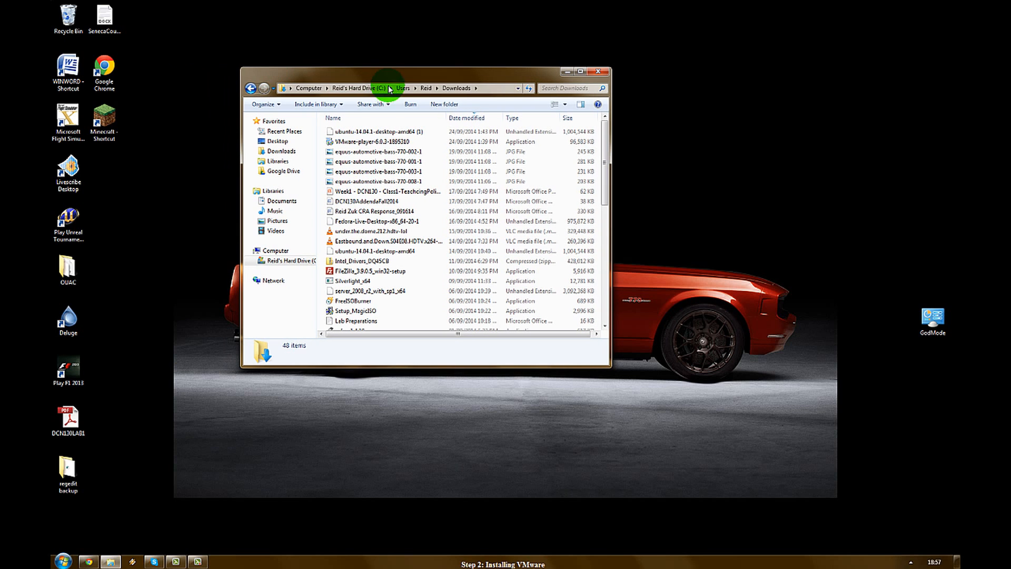
click(375, 142)
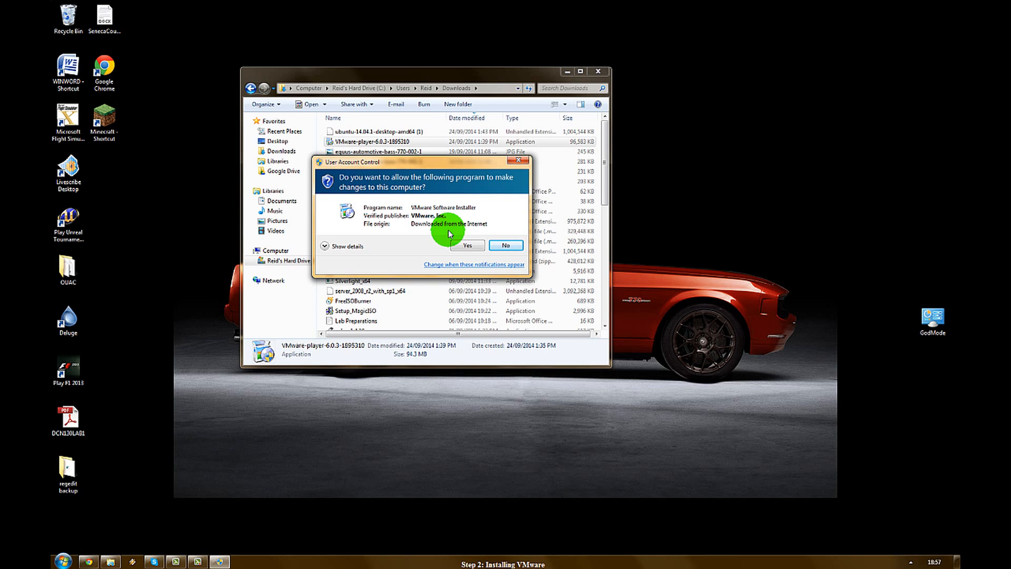
Step: Approve the installer, accept the licence, and keep default folder, update and feedback settings
click(469, 244)
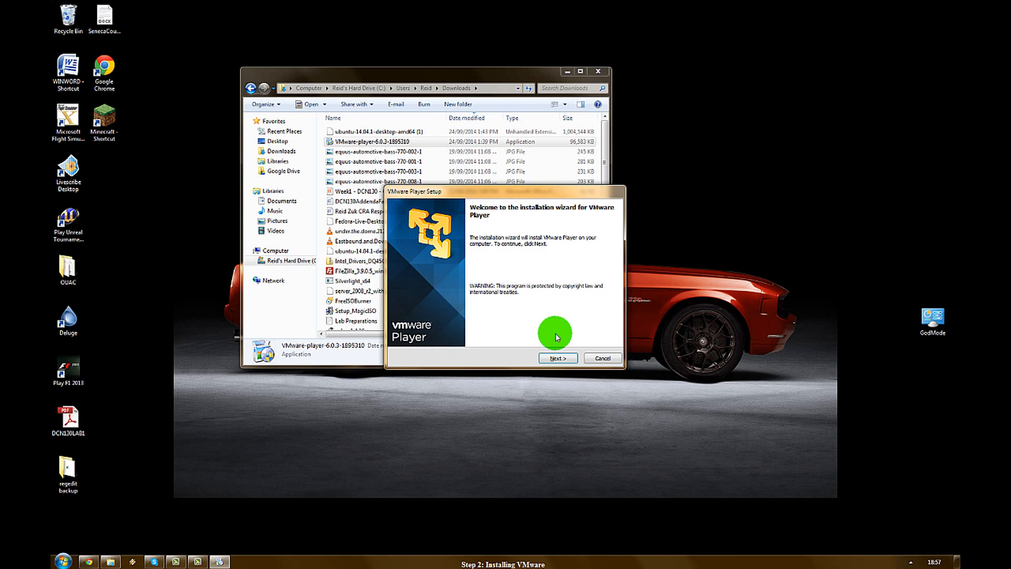
click(558, 359)
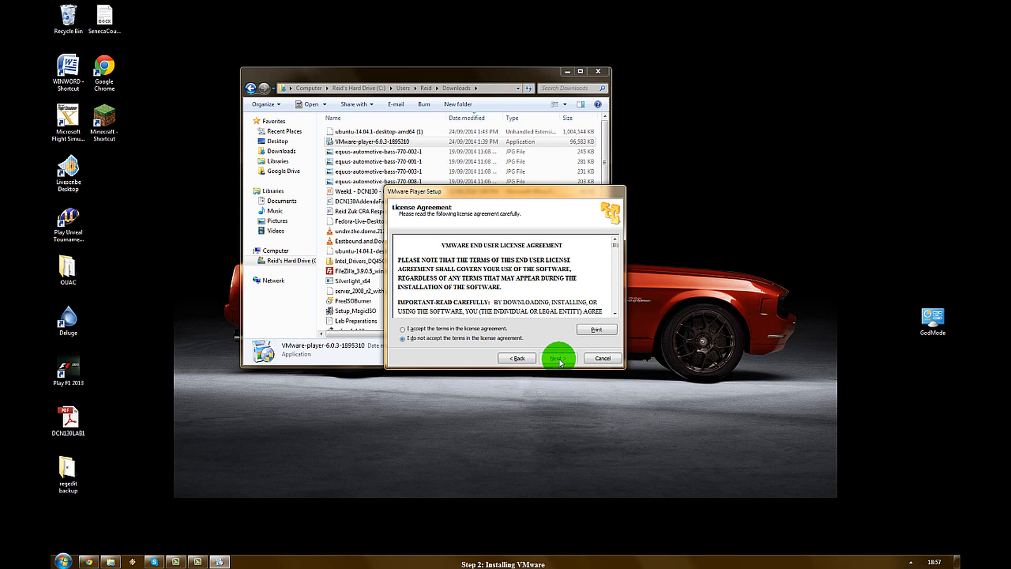
click(403, 330)
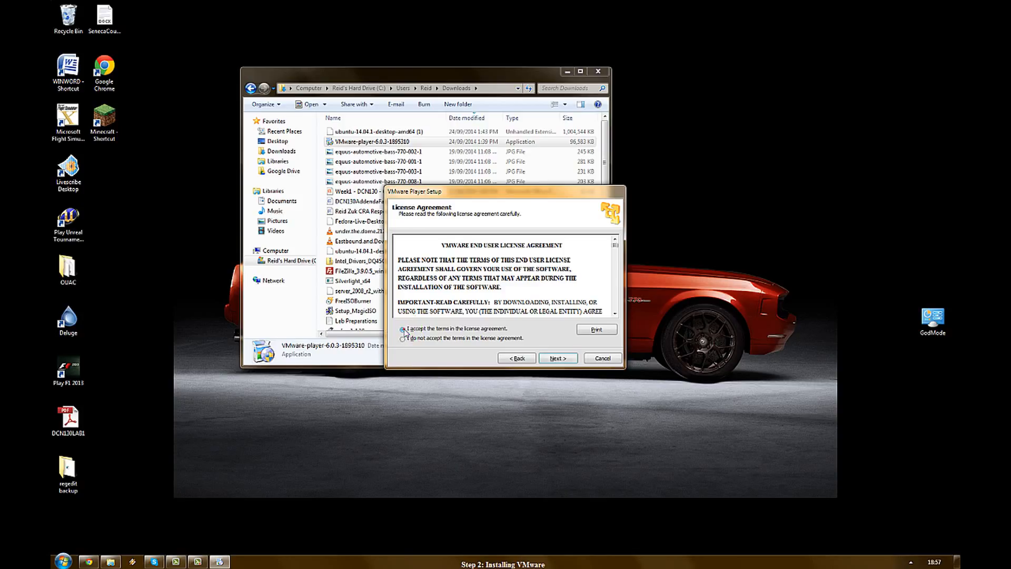
click(558, 359)
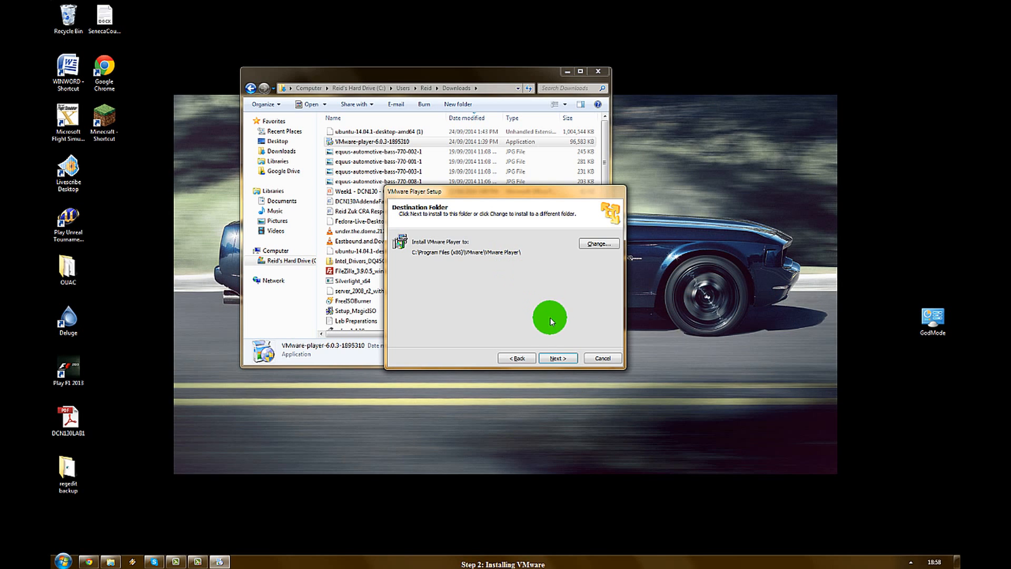
click(562, 358)
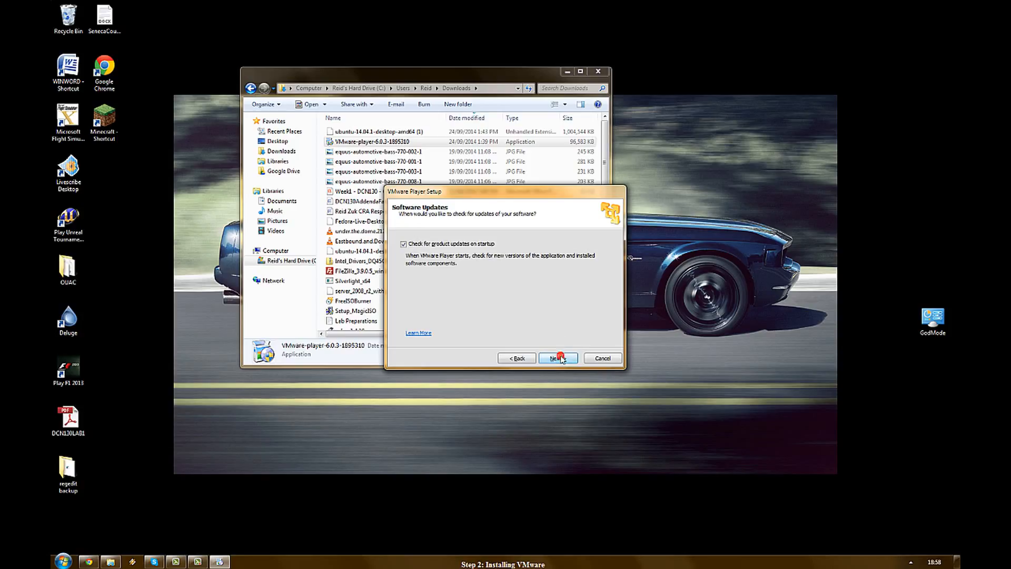
click(560, 359)
click(559, 360)
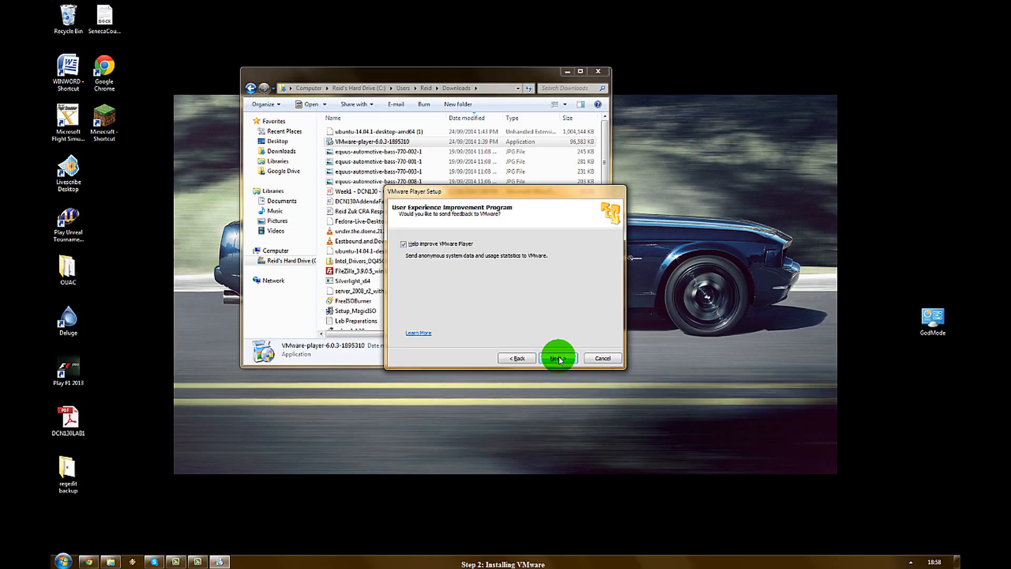
click(560, 360)
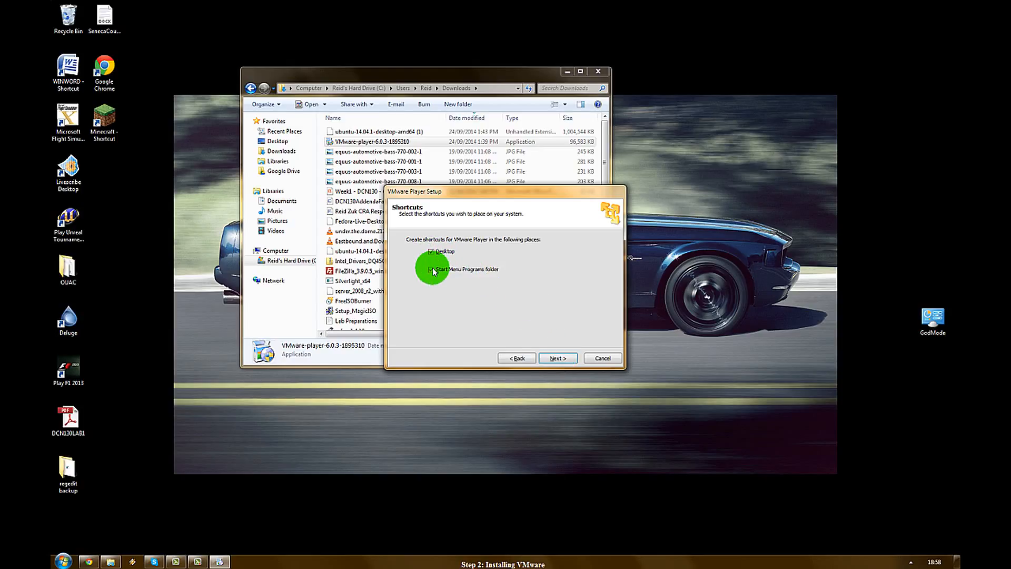
Step: Keep Desktop and Start Menu shortcuts, install VMware Player, and finish the wizard
click(561, 359)
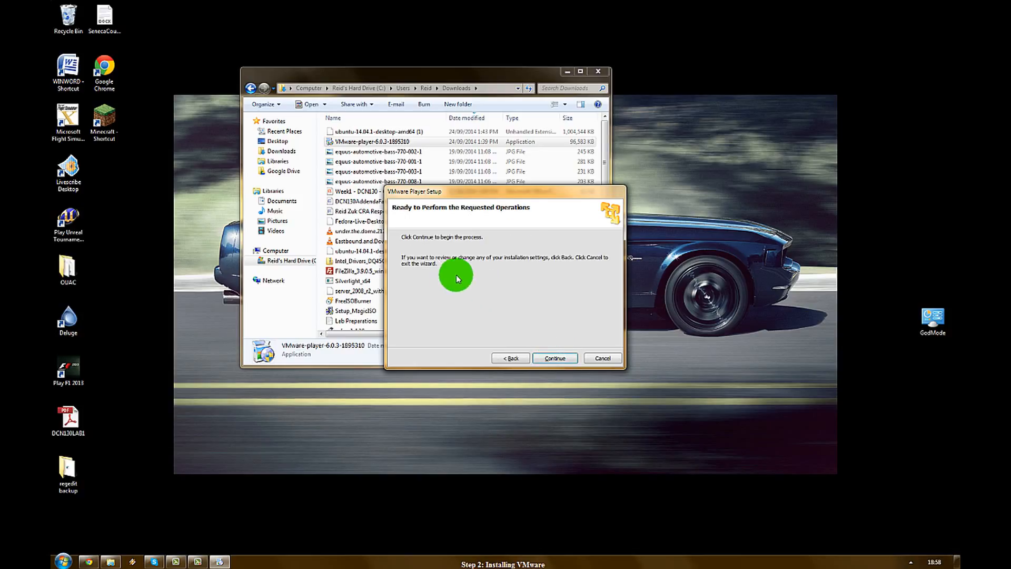
click(549, 360)
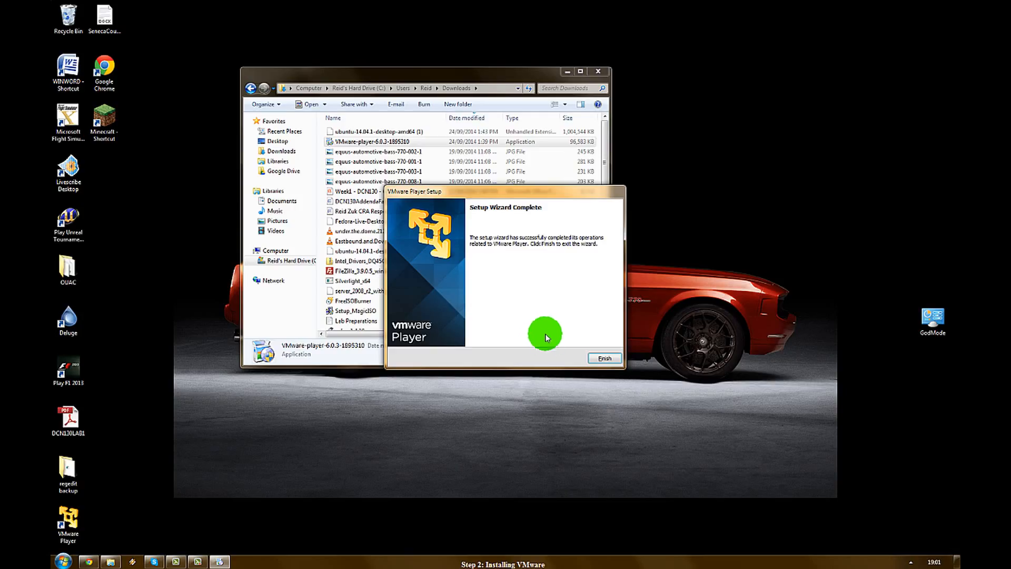
click(603, 358)
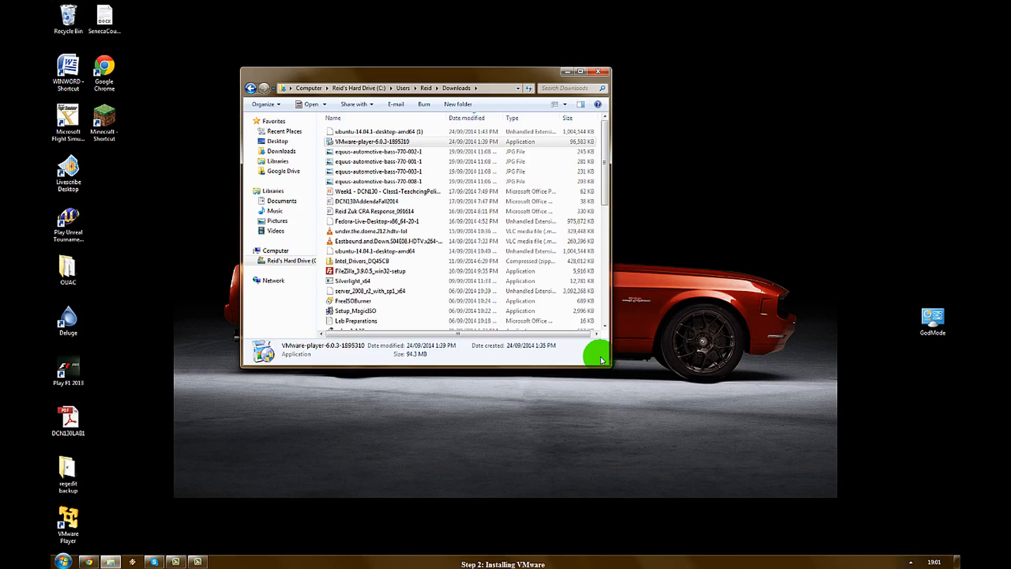
Step: Hide the Downloads window, launch VMware Player, centre it, and start a new virtual machine
click(563, 72)
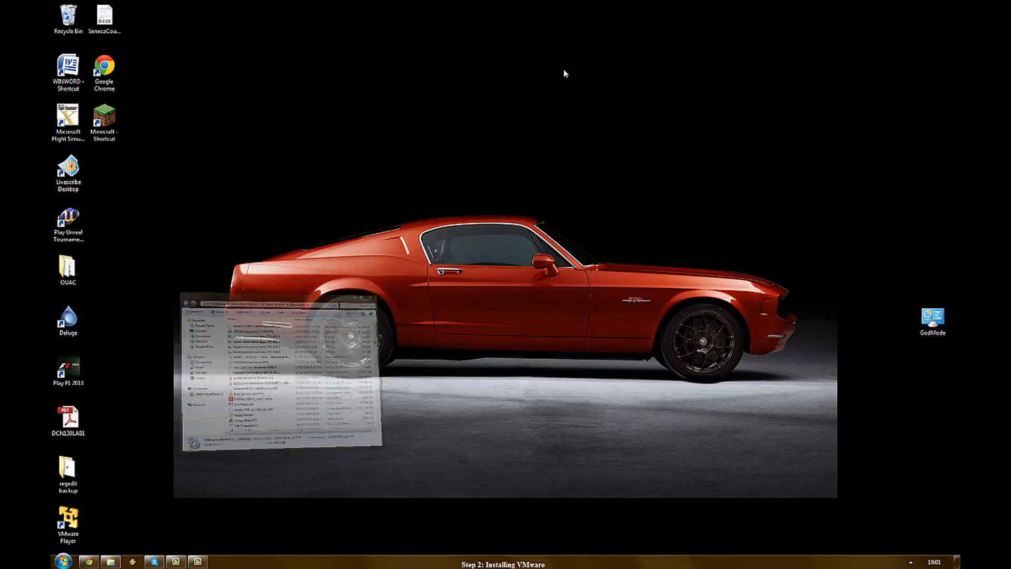
double_click(72, 519)
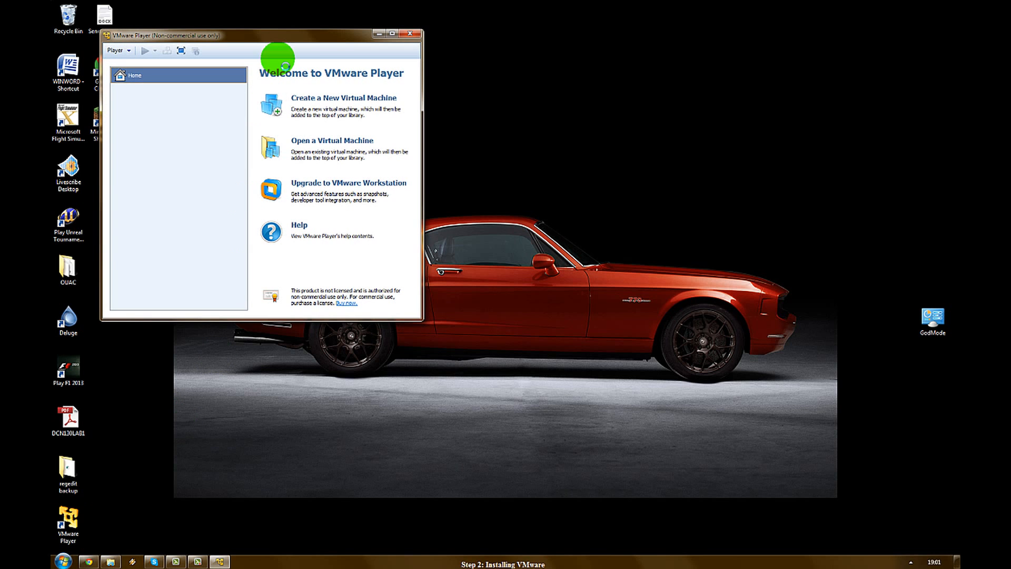
drag(287, 41, 493, 140)
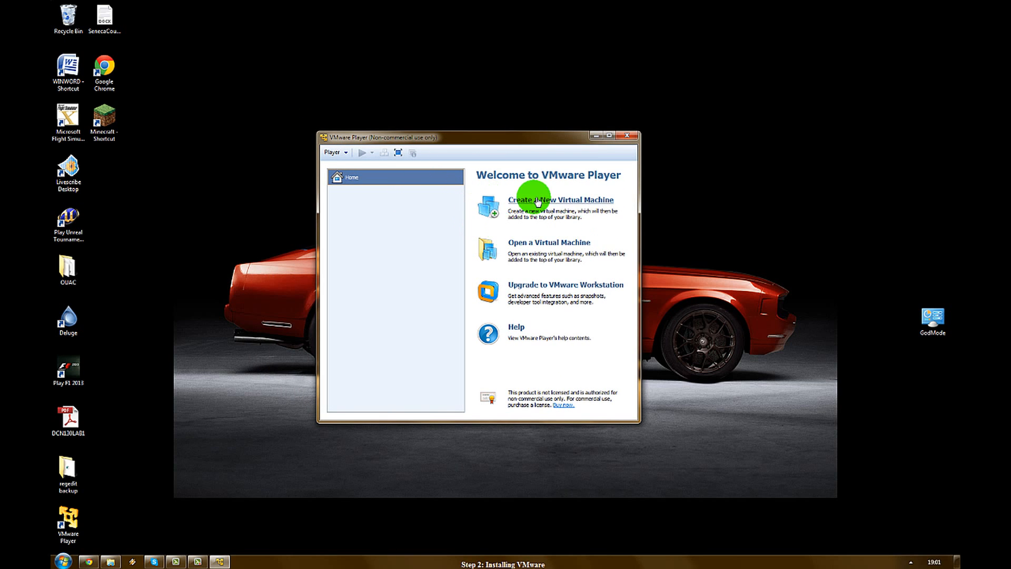
click(494, 209)
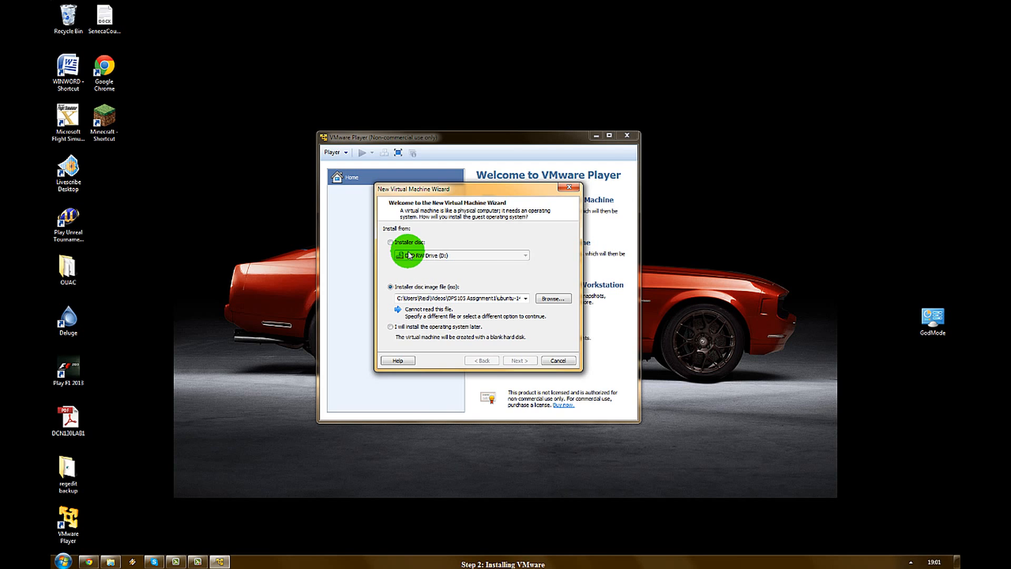
Step: Use the ubuntu-14.04.1-desktop-amd64 ISO from Downloads as the installer disc image
click(543, 299)
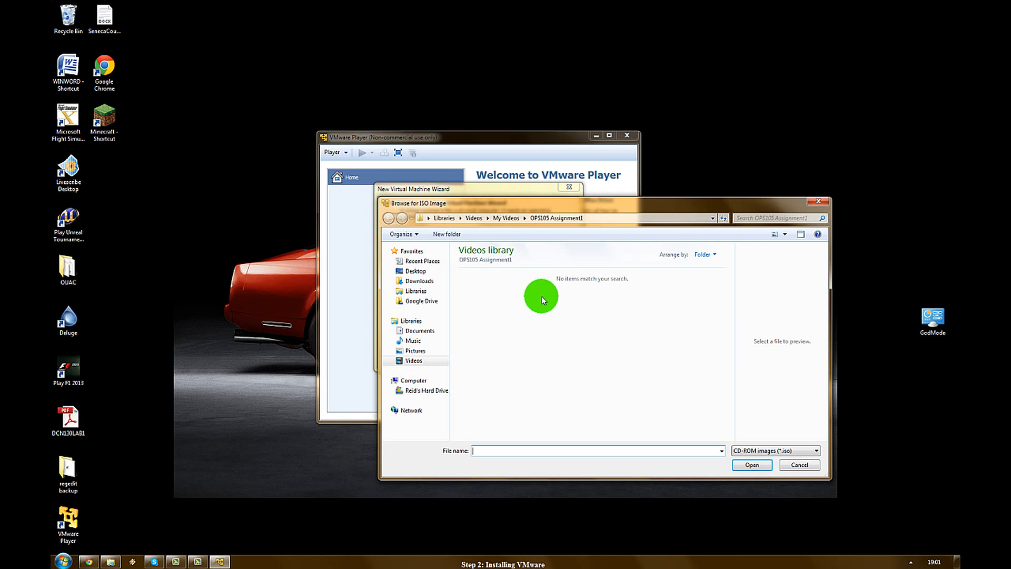
click(428, 282)
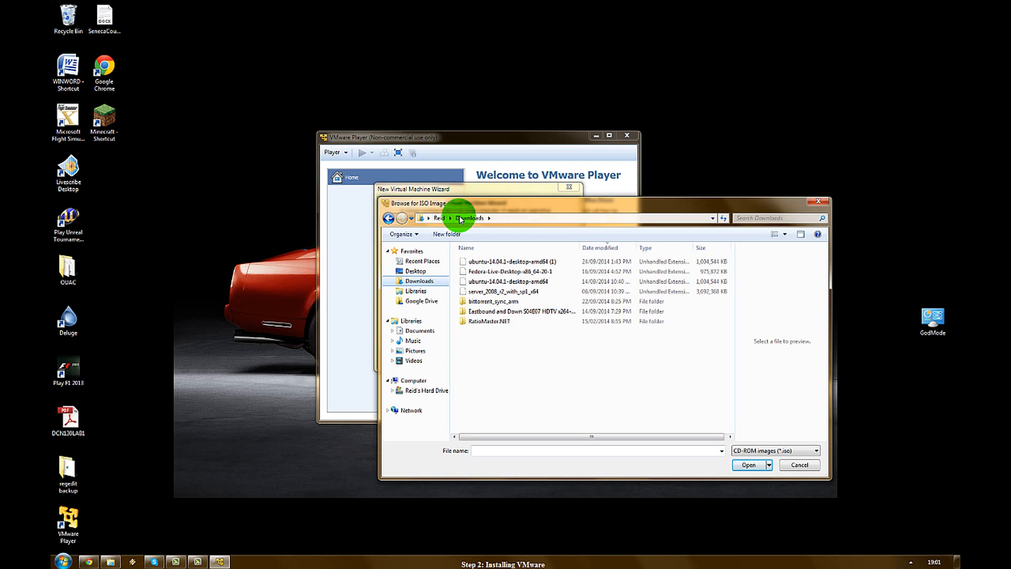
click(525, 262)
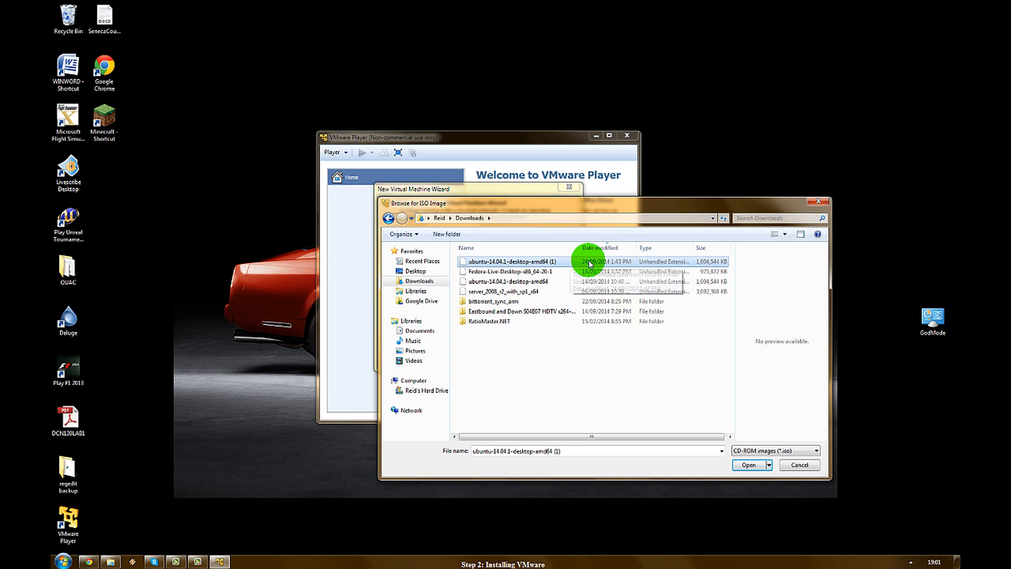
click(751, 464)
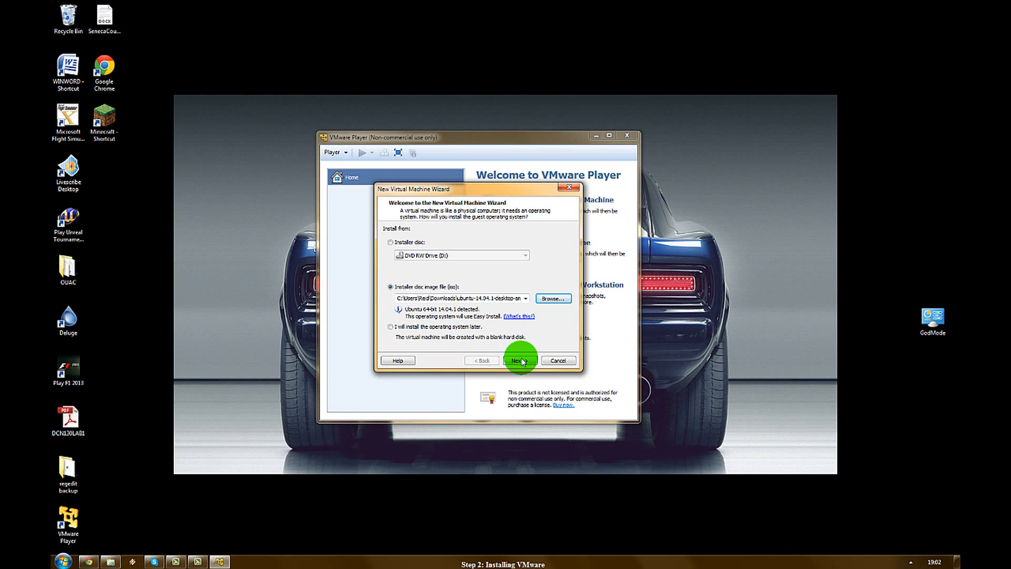
click(520, 359)
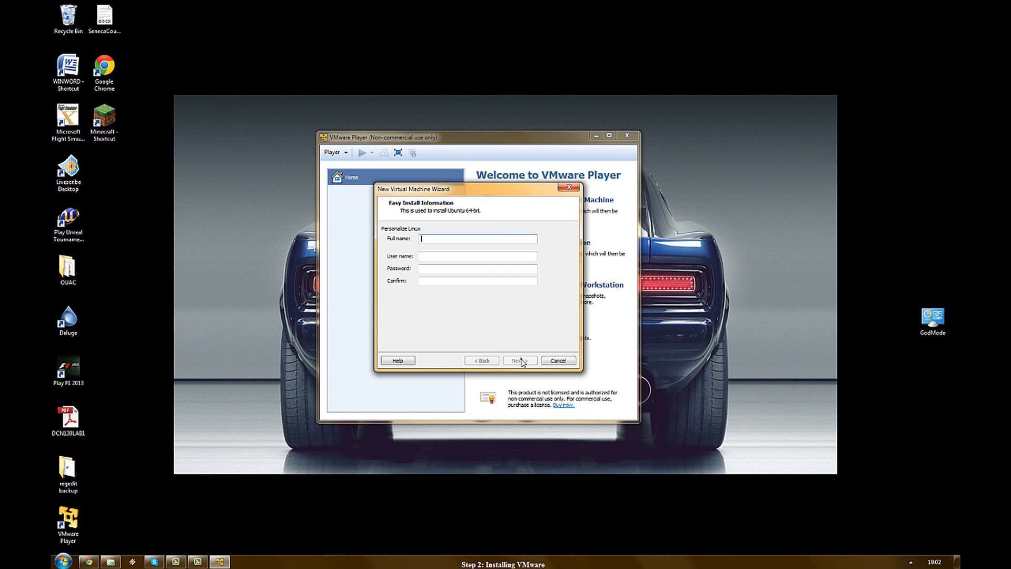
Step: Enter the account's full name, a password and its matching confirmation for Easy Install
click(446, 240)
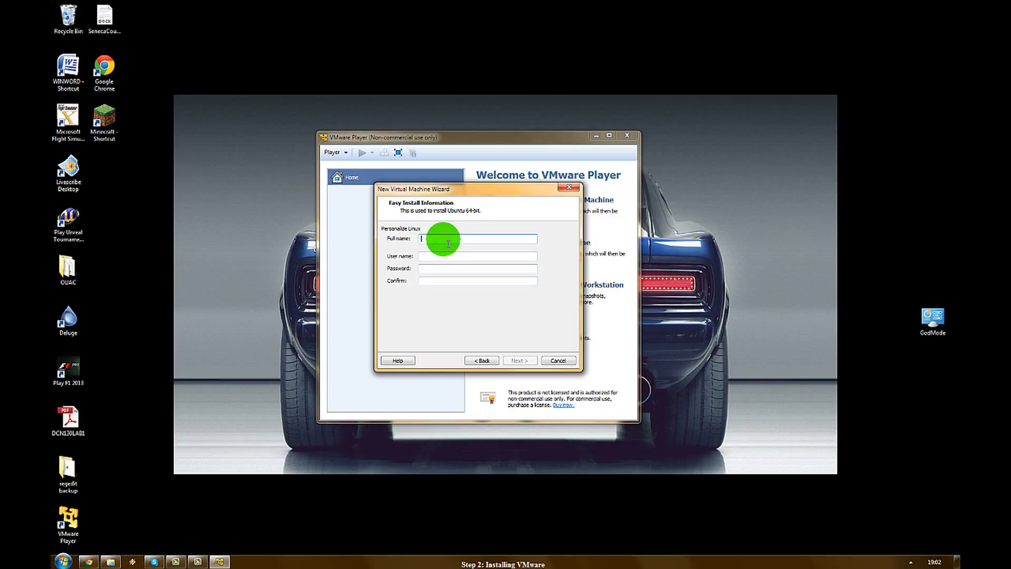
text(vm1)
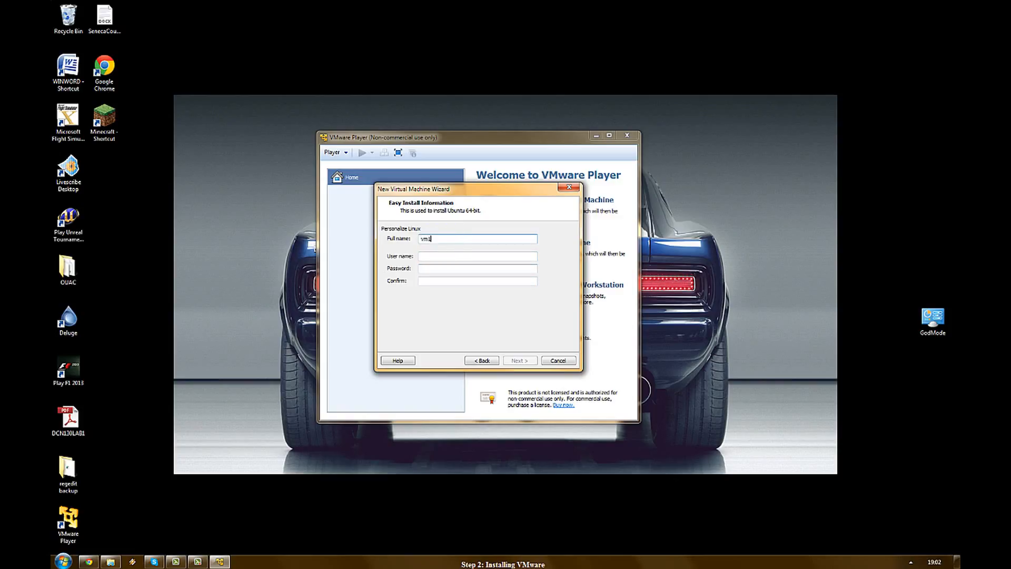
key(Tab)
text(vm1)
key(Tab)
text(1234)
key(Tab)
text(1)
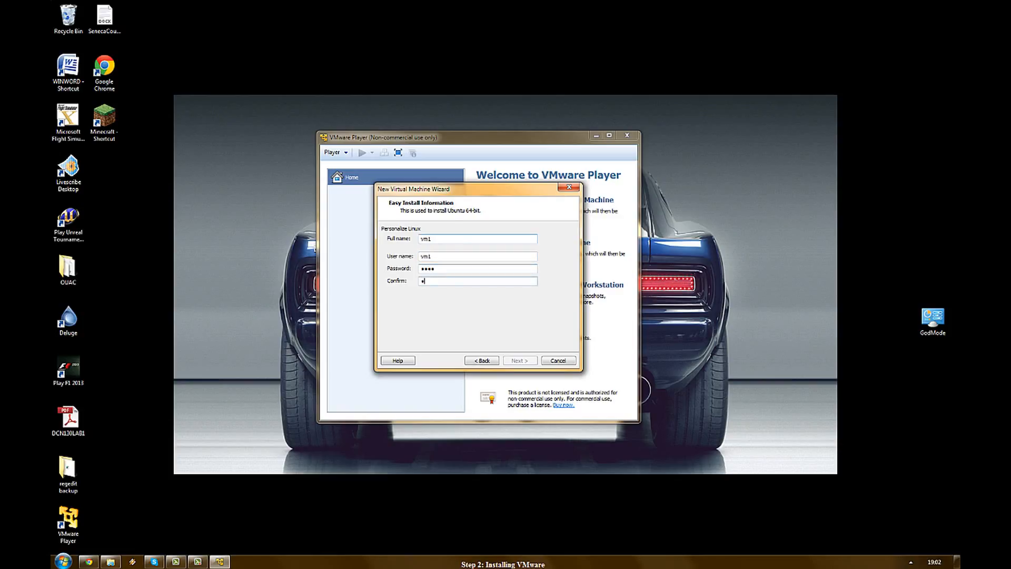
text(234)
click(443, 239)
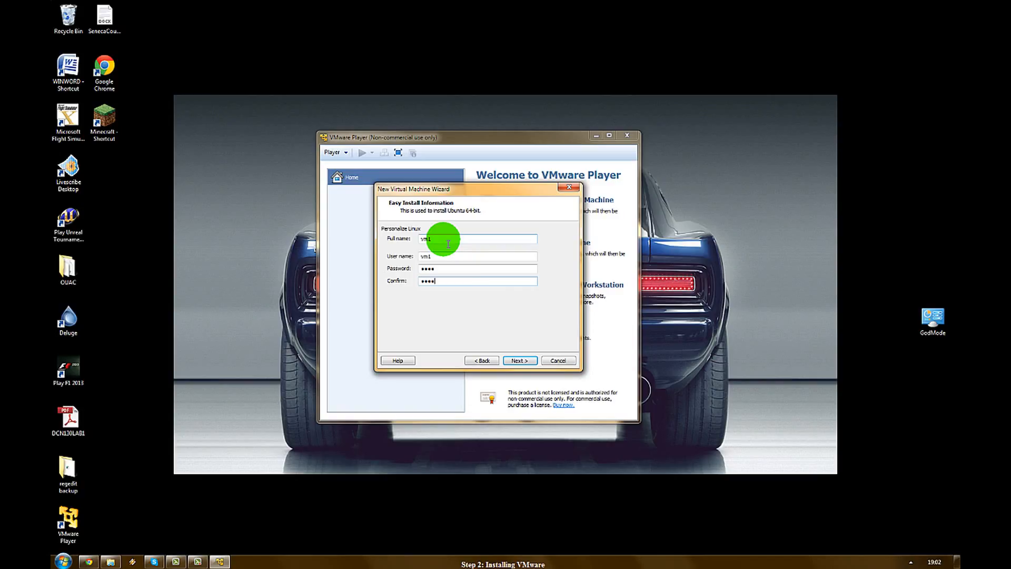
click(517, 362)
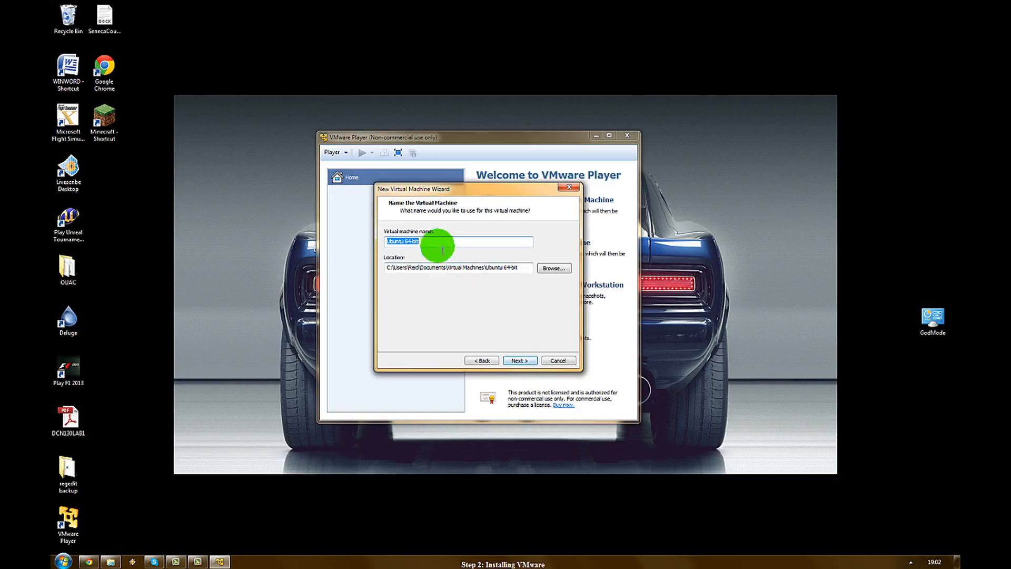
Step: Change the virtual machine name from 'Ubuntu 64-bit' to 'UbuntuVM' and continue
drag(435, 243, 409, 248)
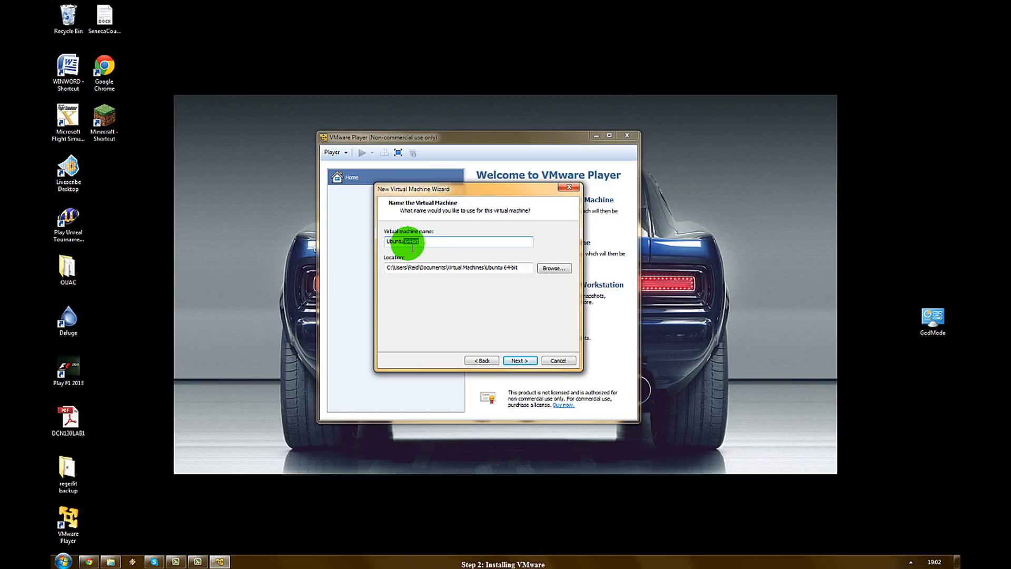
key(BackSpace)
text(VM)
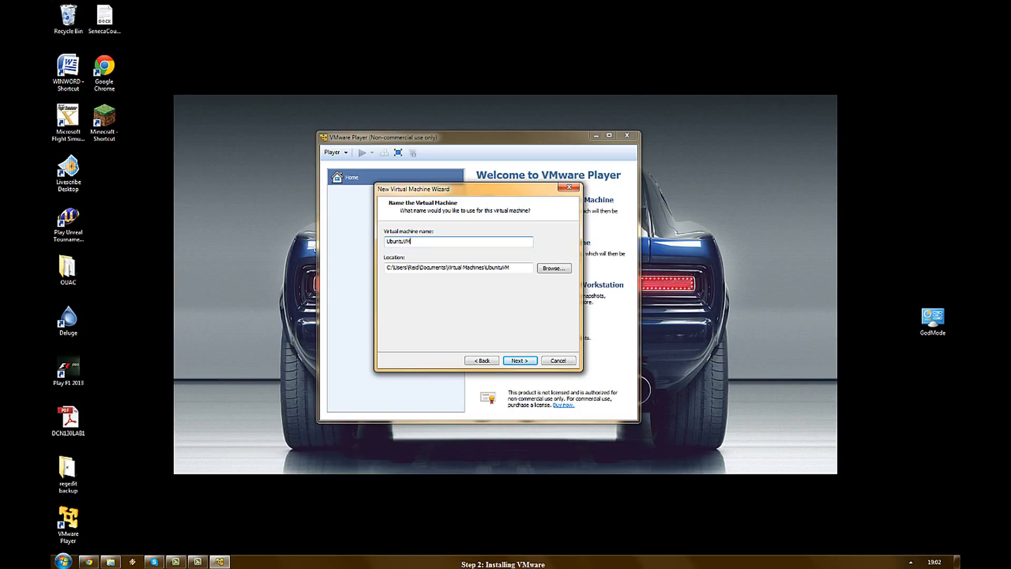
click(442, 266)
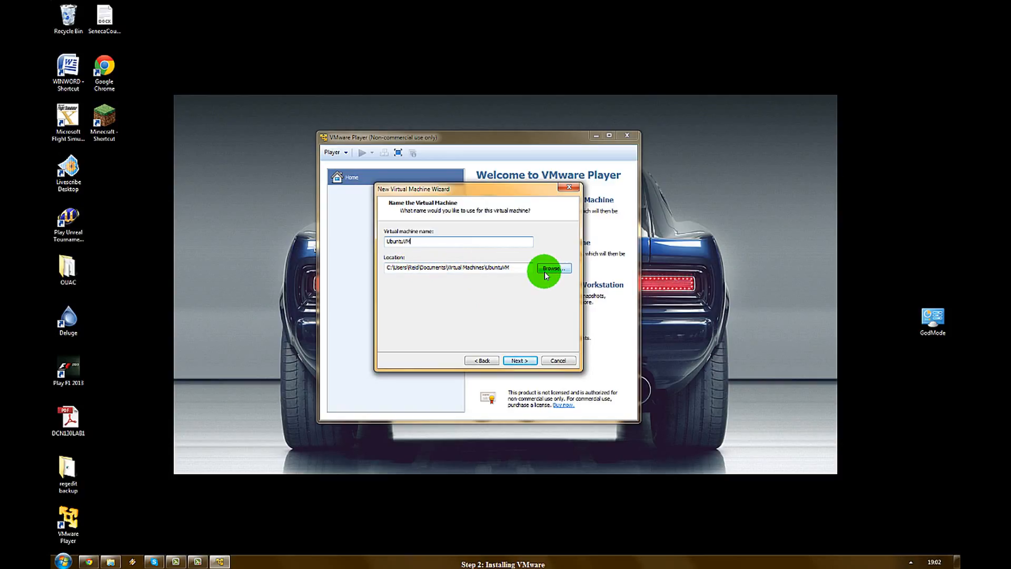
click(519, 361)
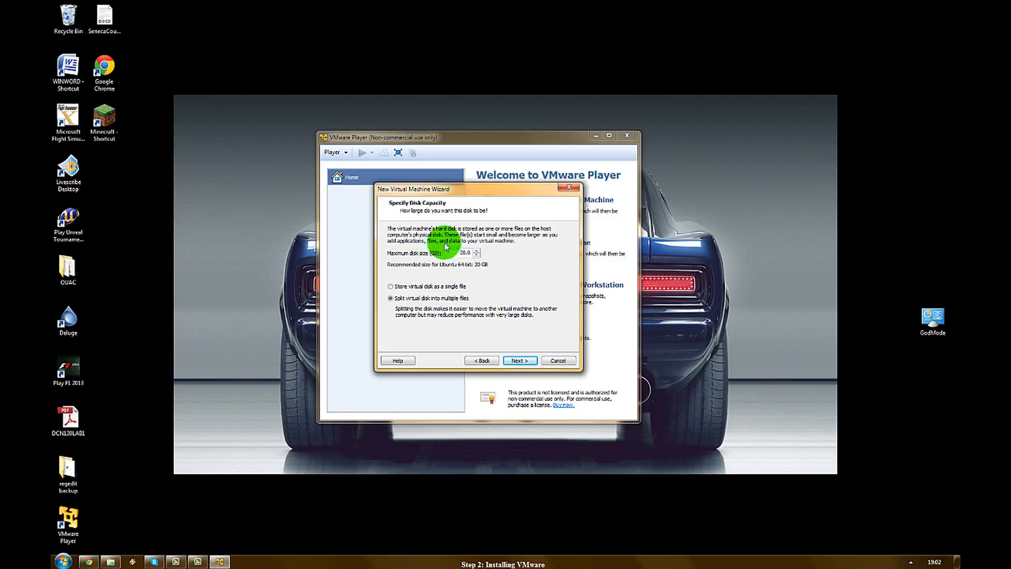
Step: Set the maximum disk size to 30.0 GB, stored as a single file
drag(454, 253, 491, 254)
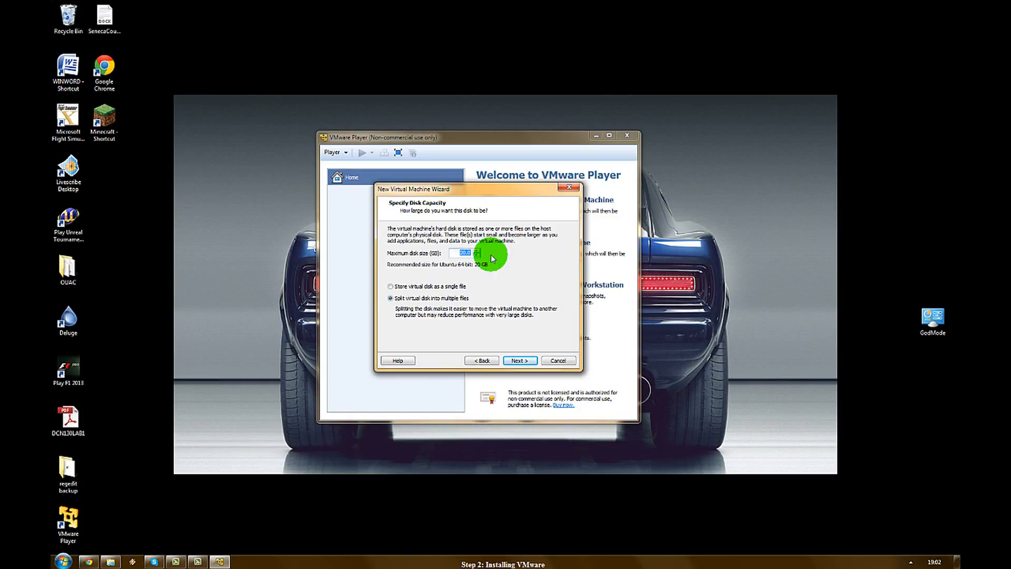
text(30.0)
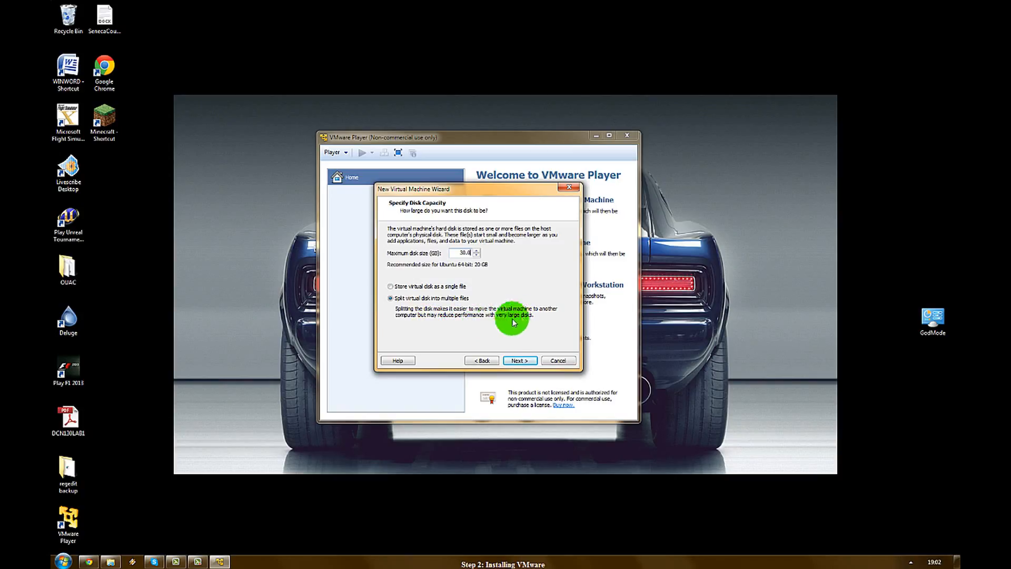
click(390, 286)
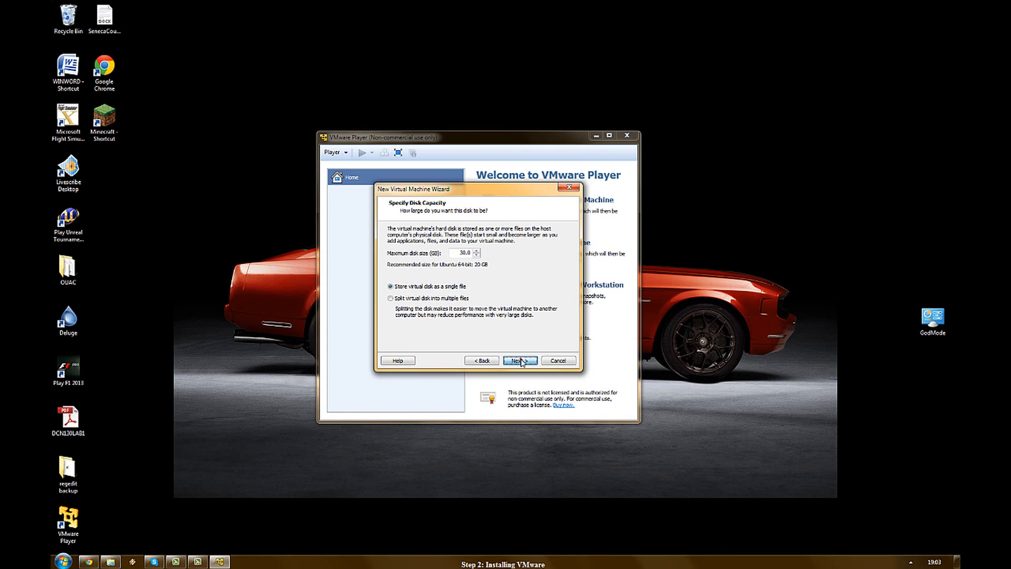
click(520, 361)
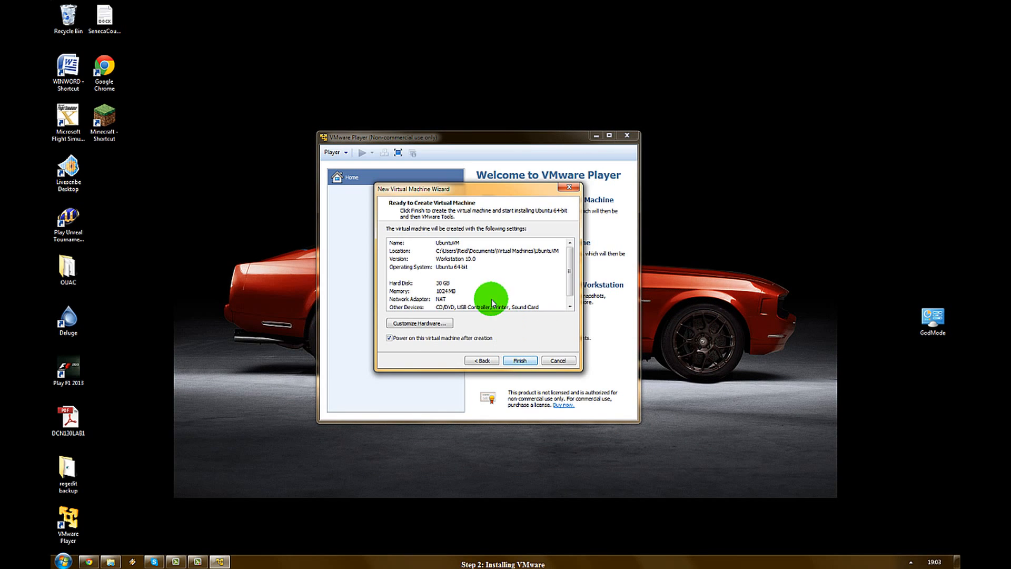
Step: Set the UbuntuVM memory to 2048 MB in Customize Hardware and return to the summary
click(442, 324)
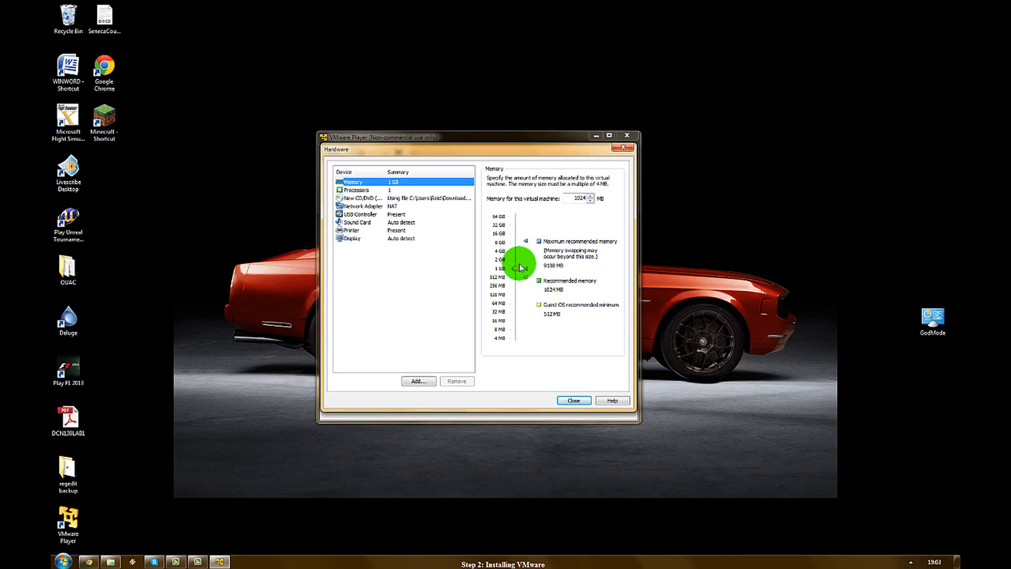
drag(520, 268, 517, 260)
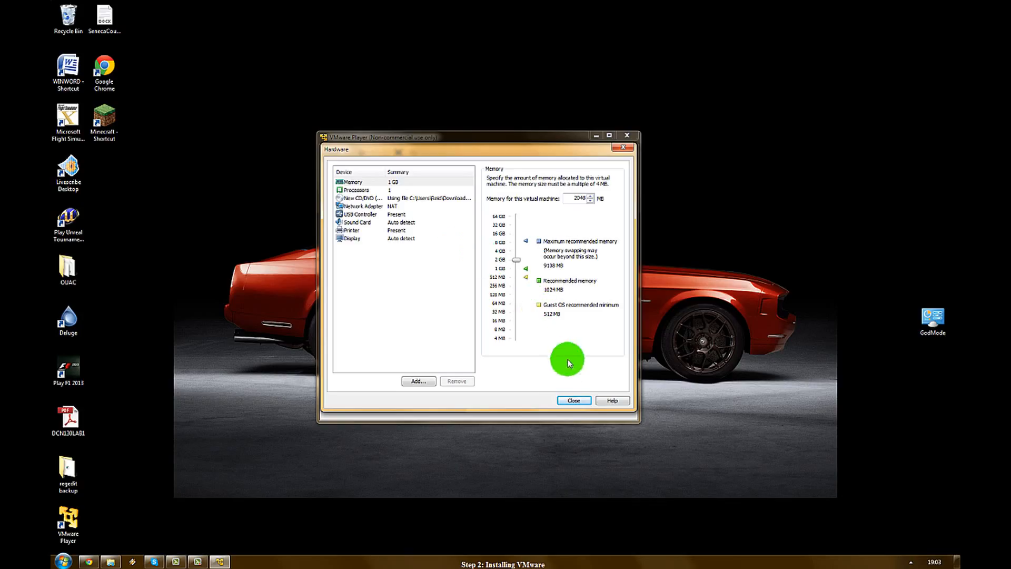
click(573, 401)
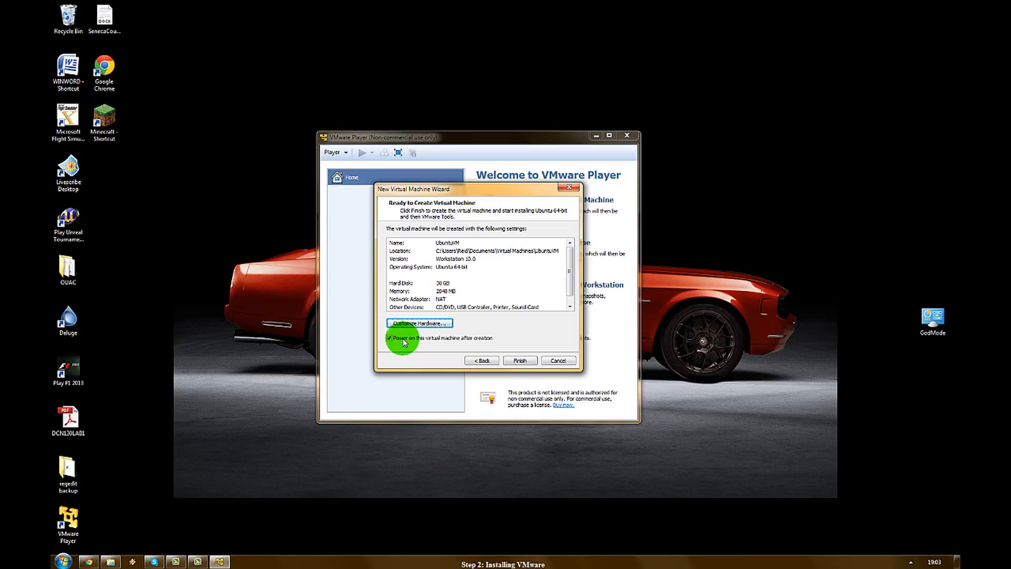
Step: Create and power on UbuntuVM, dismiss the removable devices hint, and download VMware Tools
click(520, 362)
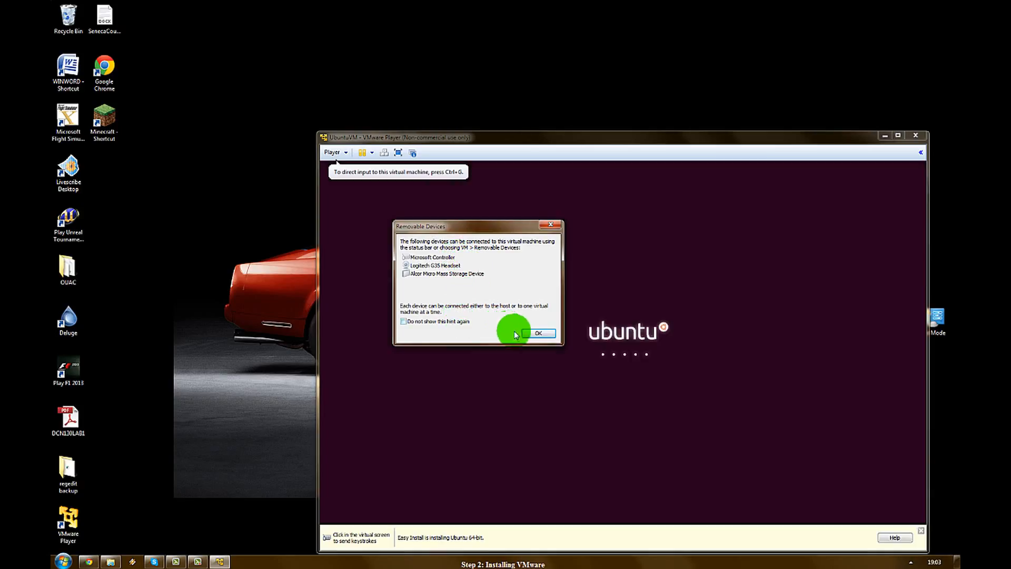
click(525, 335)
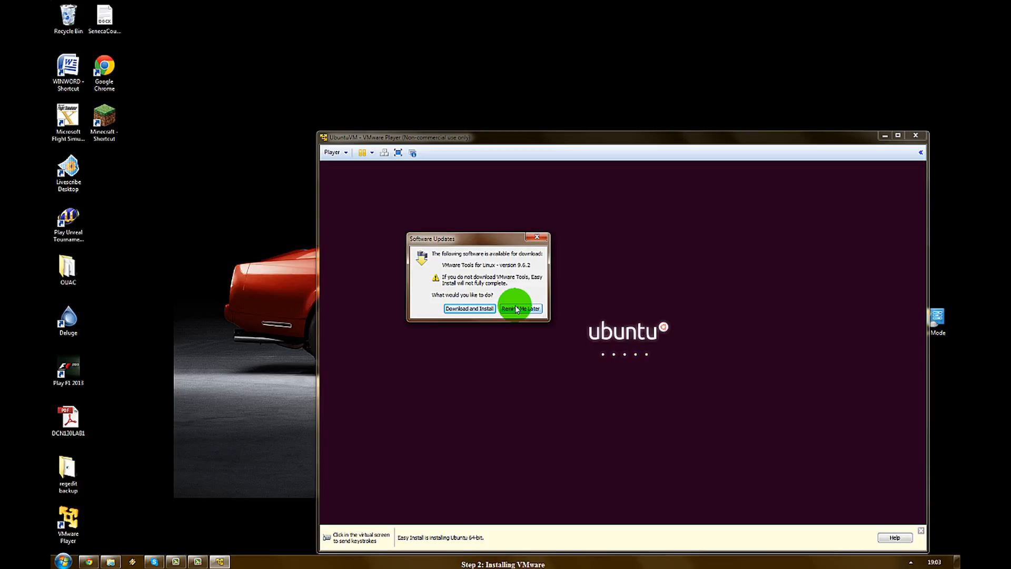
click(474, 308)
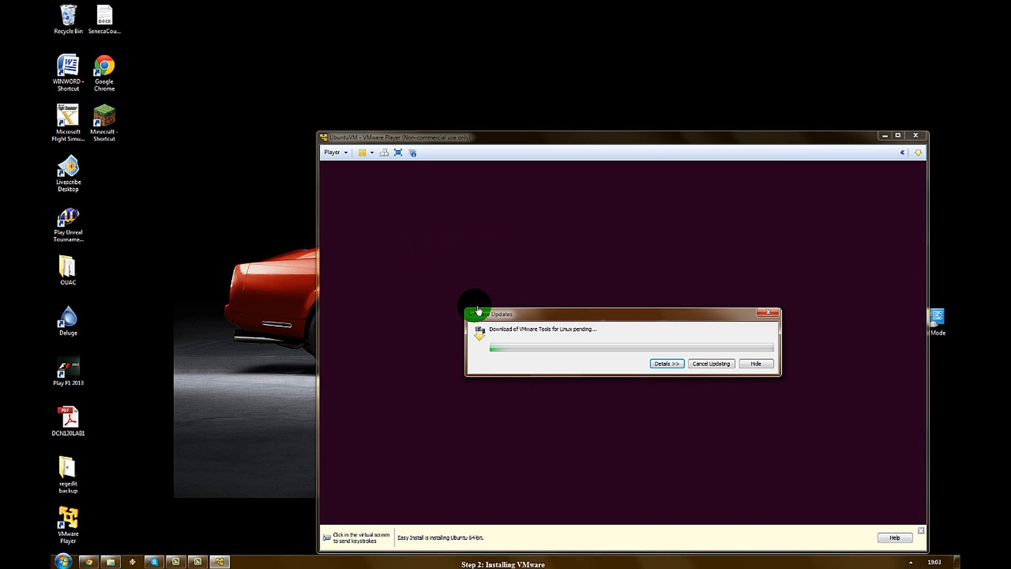
Step: Reposition the VM window and download progress dialog, and close the Easy Install bar
drag(454, 138, 323, 63)
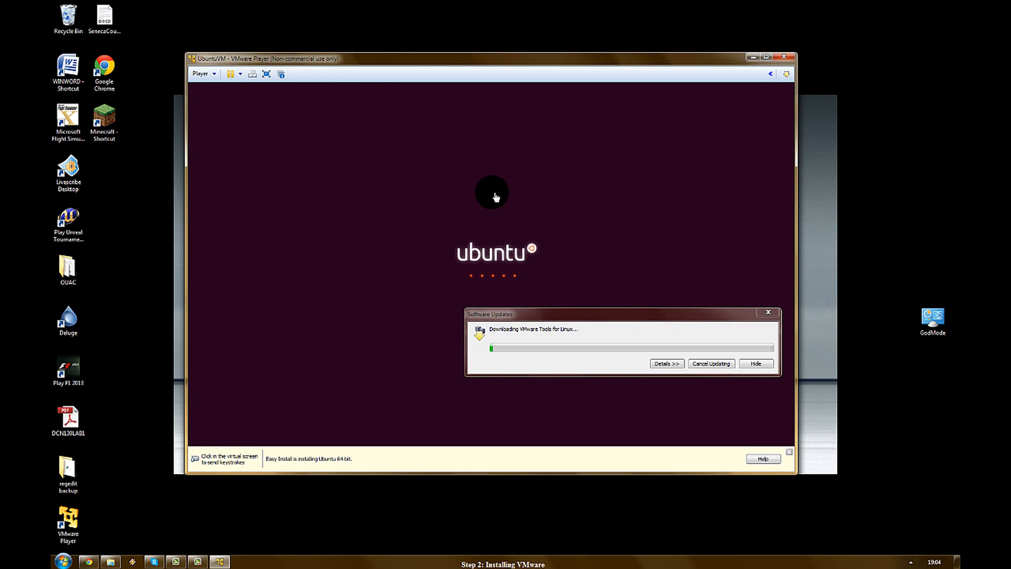
drag(549, 318, 411, 176)
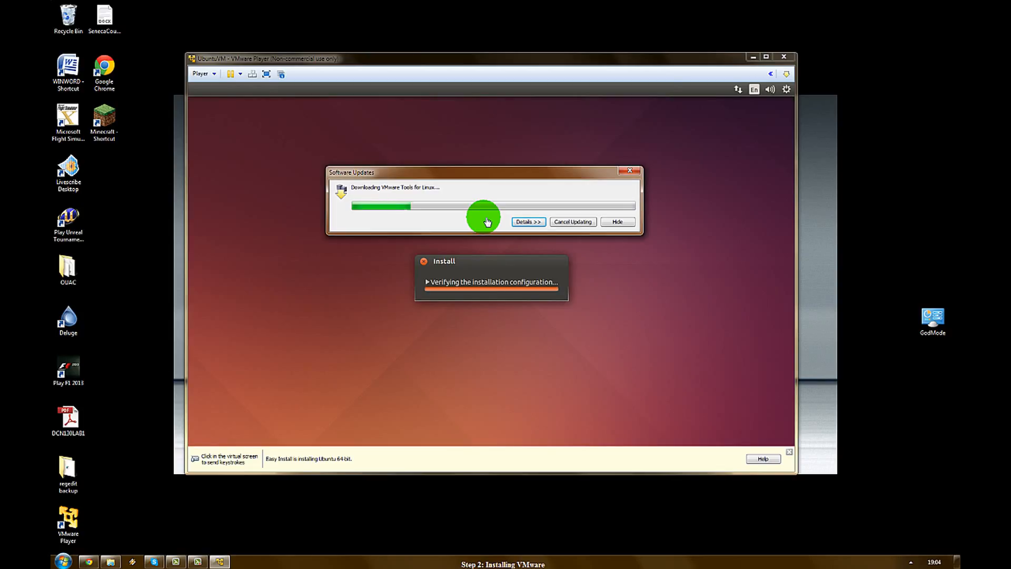
click(789, 452)
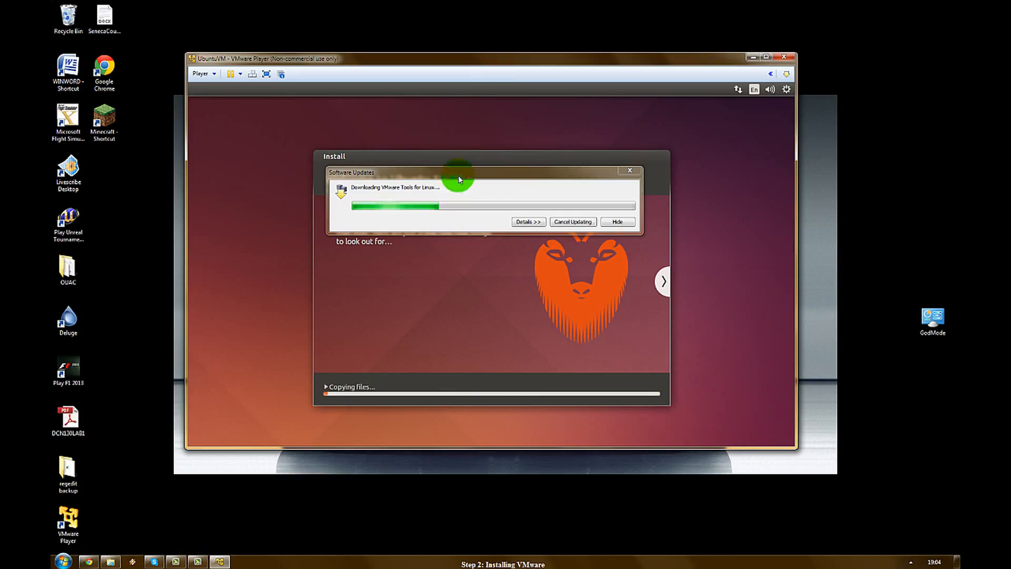
drag(457, 173, 454, 96)
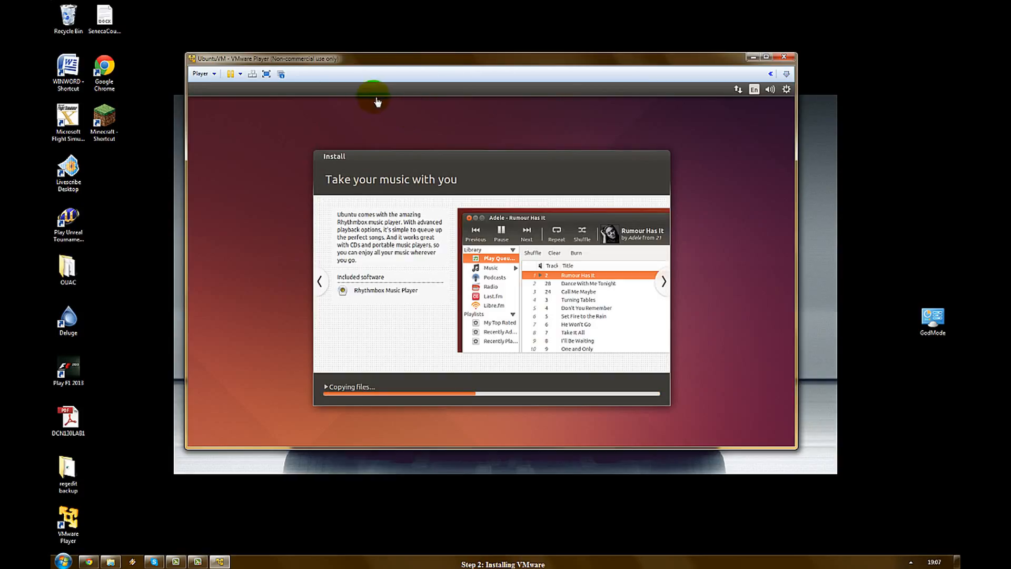
Step: Browse the Player and power menus, switch to Unity mode, and wait for the login screen
click(214, 74)
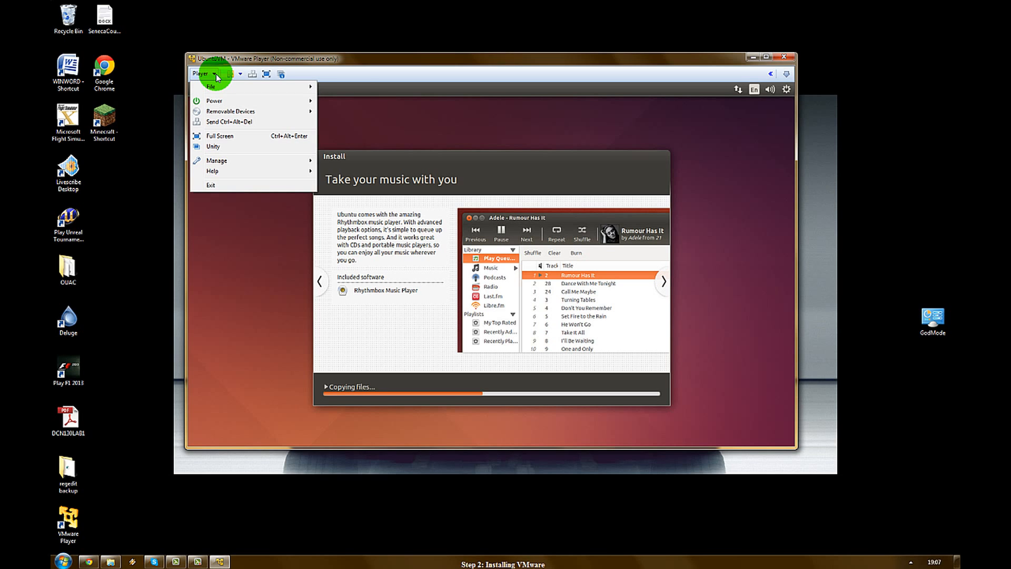
click(224, 86)
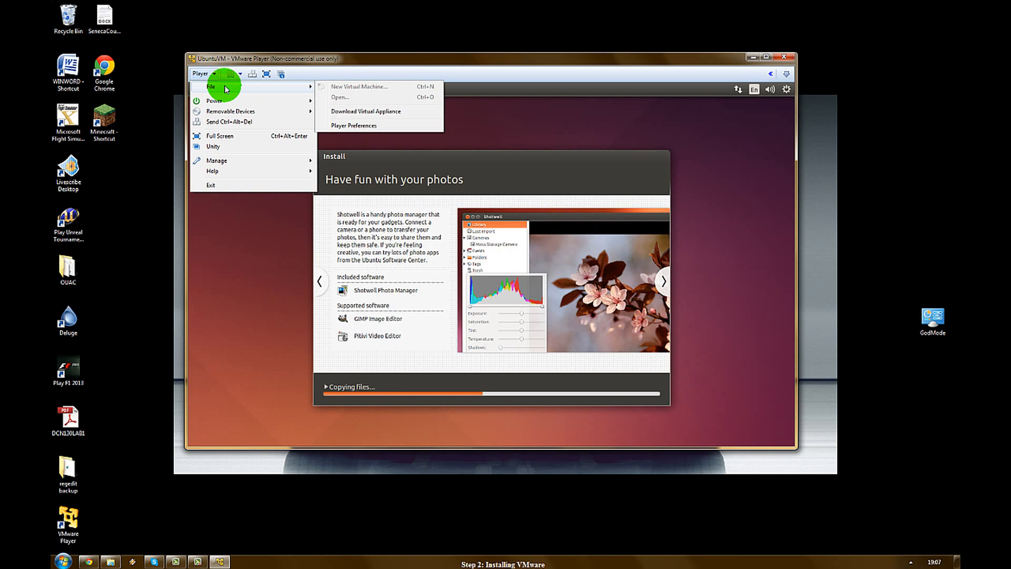
mouse_move(232, 101)
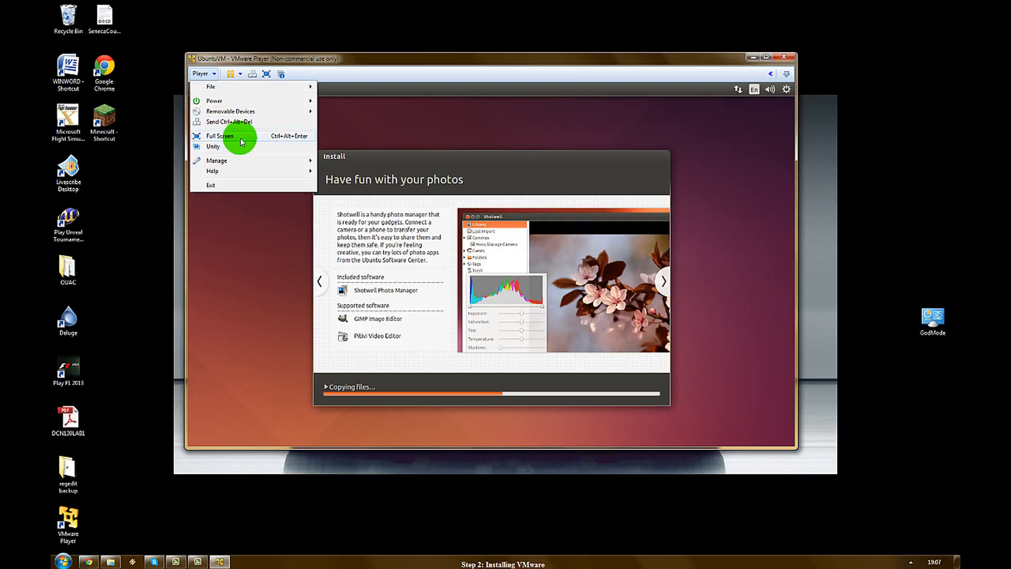
mouse_move(243, 161)
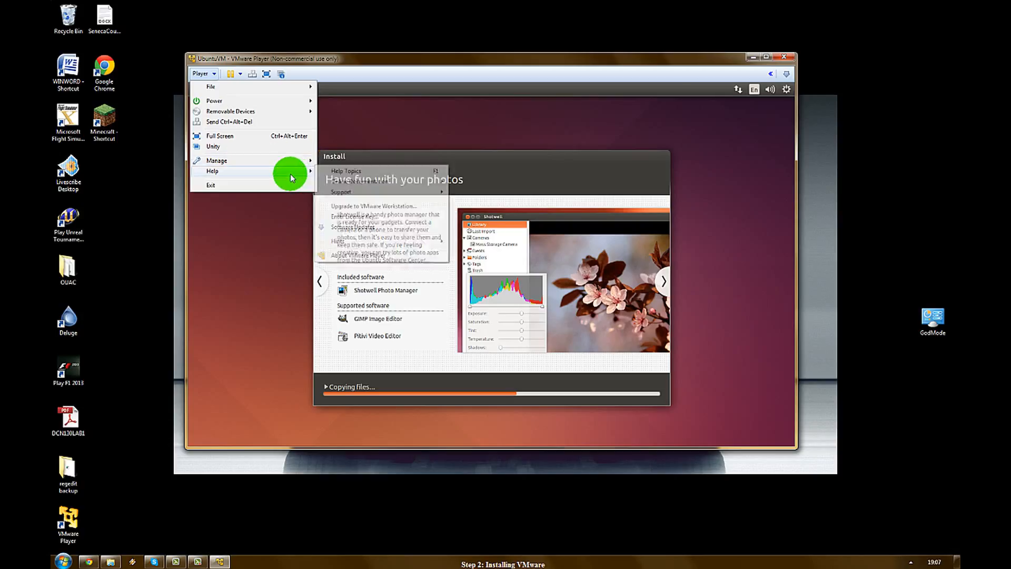
mouse_move(291, 177)
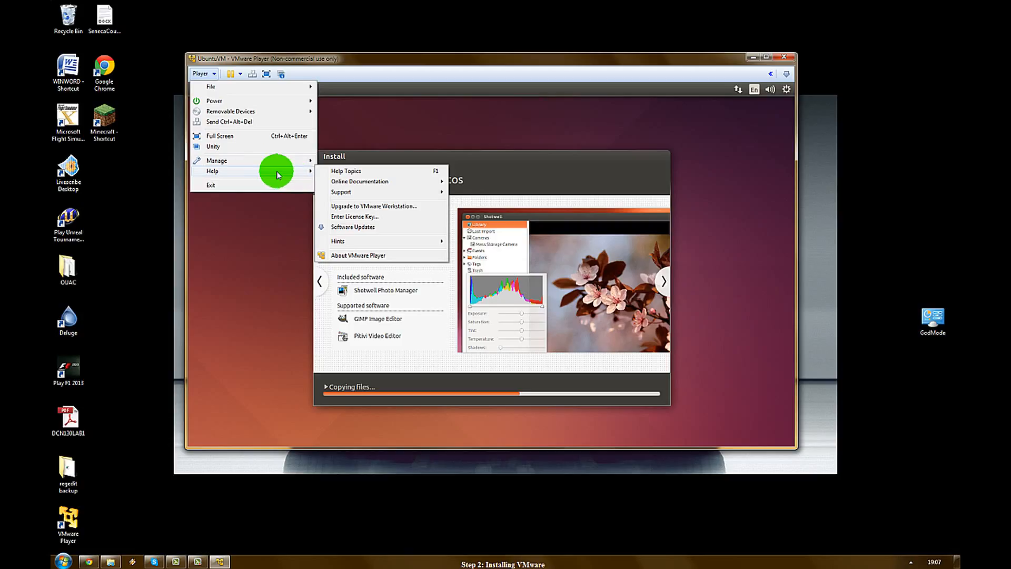
click(241, 76)
click(241, 77)
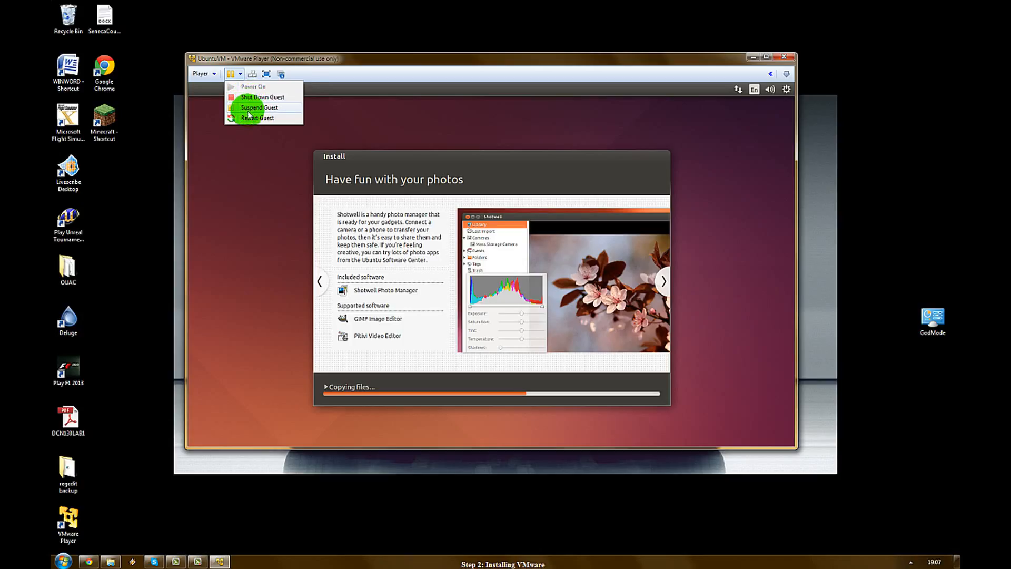
click(253, 74)
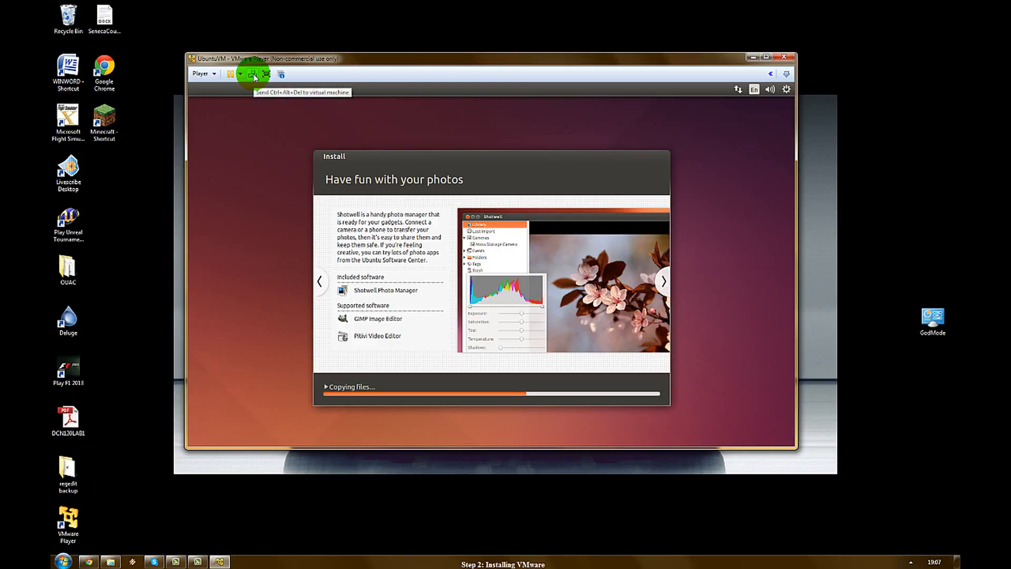
click(280, 74)
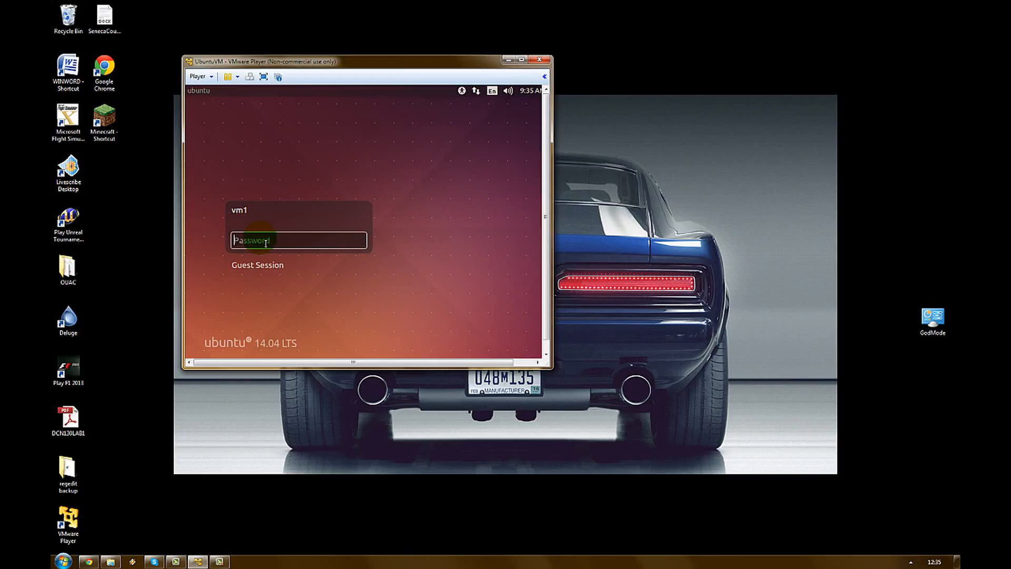
Step: Log in with the account password and close the monitor configuration error
text(****)
key(Return)
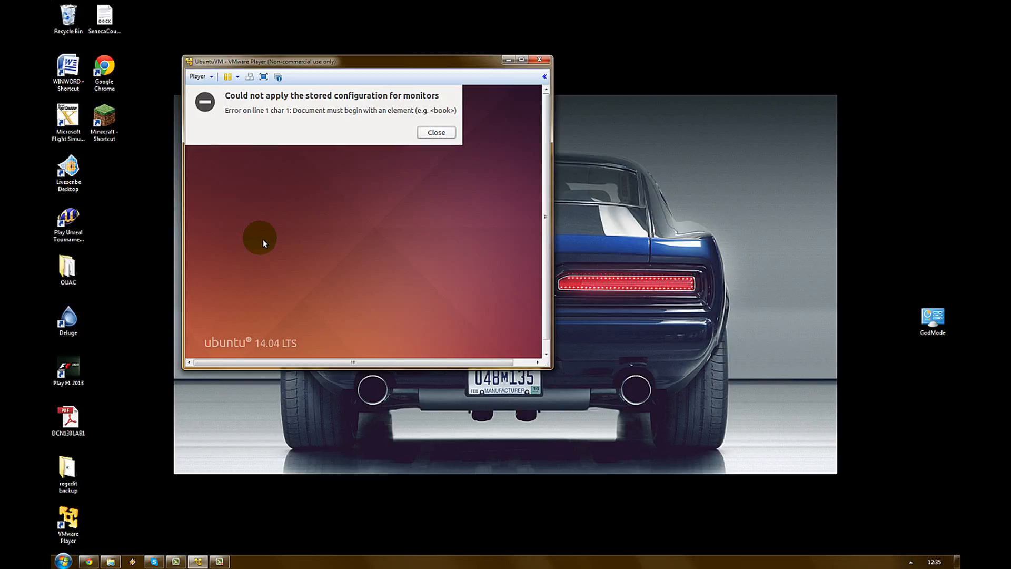
click(441, 135)
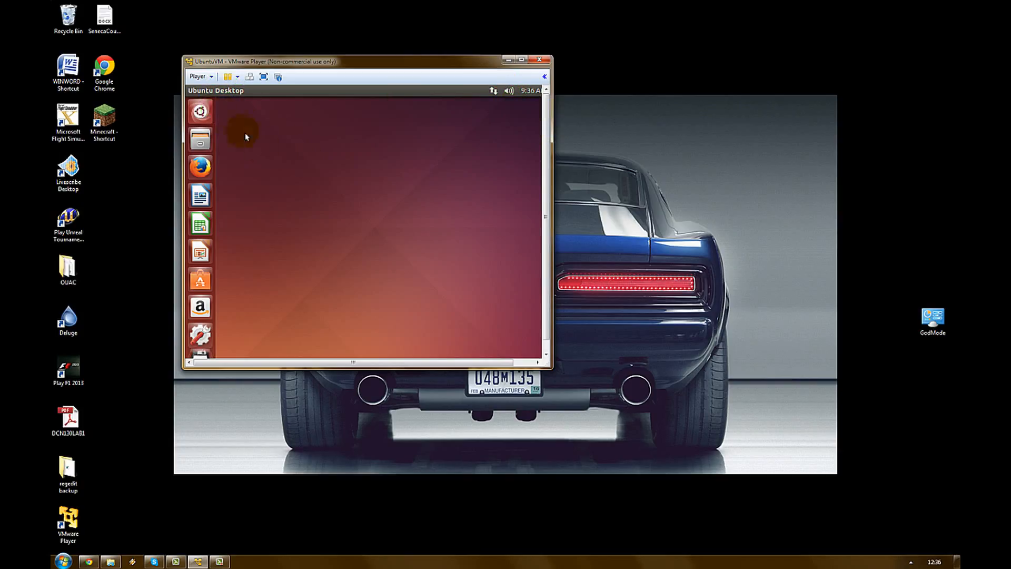
Step: Search the Ubuntu Dash for 'display' and launch the Displays settings
click(196, 112)
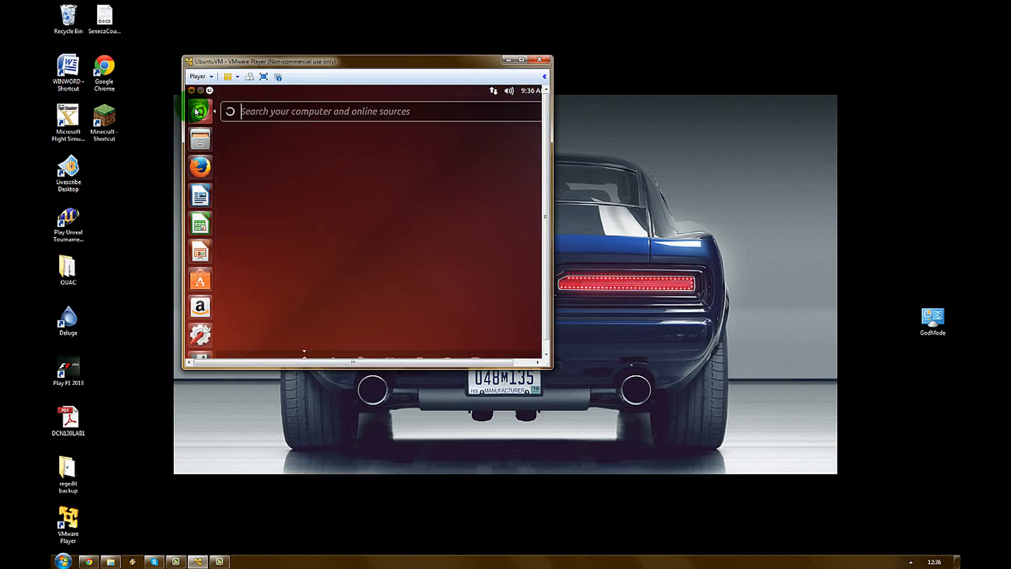
text(display)
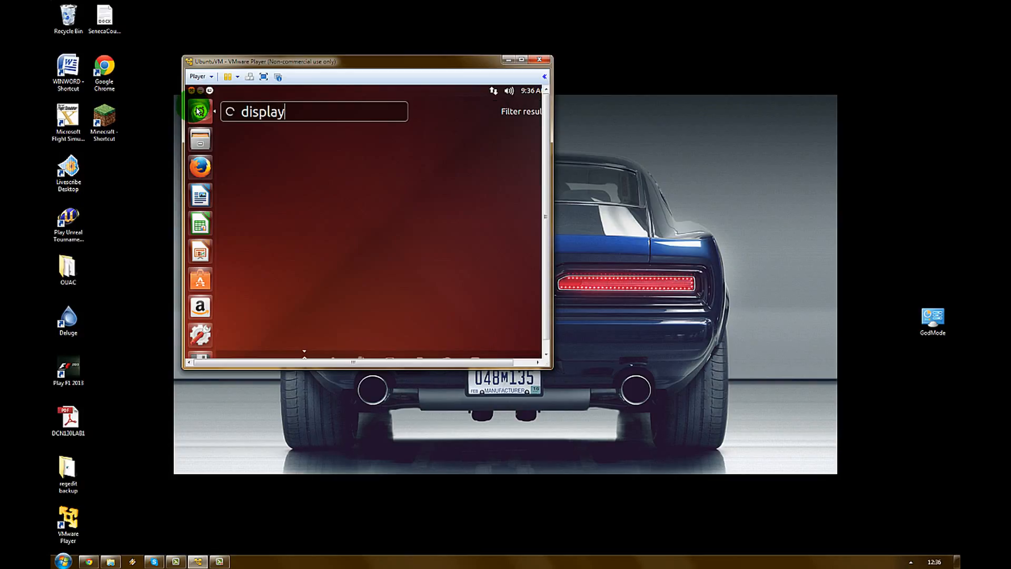
click(269, 165)
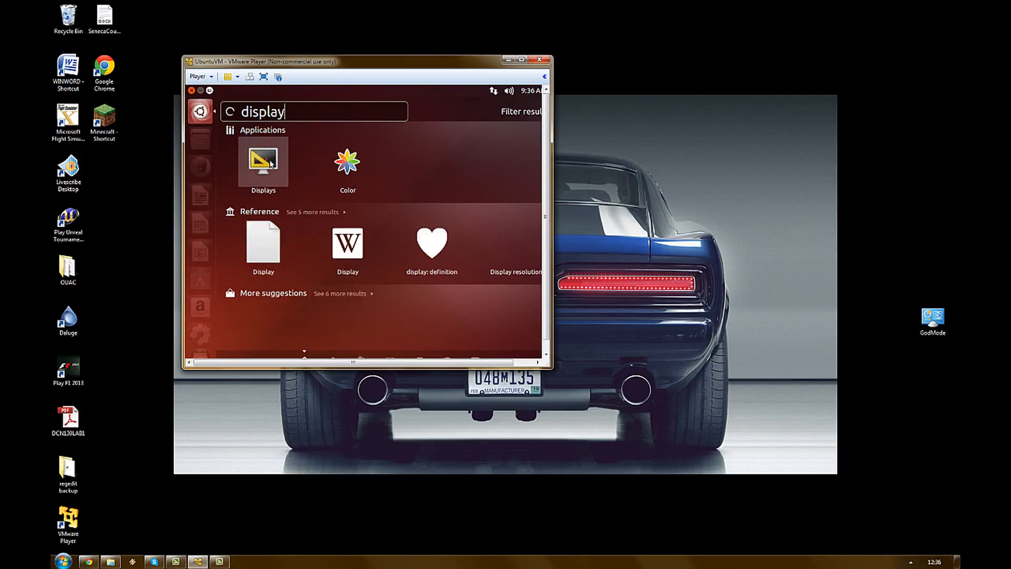
click(268, 165)
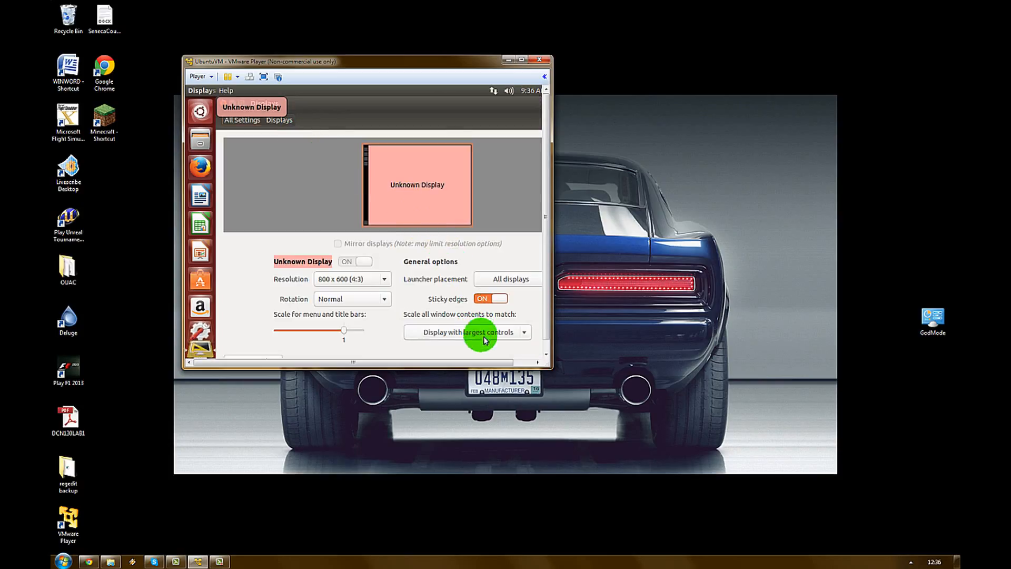
Step: Apply and keep the 1440 x 900 (16:10) resolution, then close the Displays window
click(371, 280)
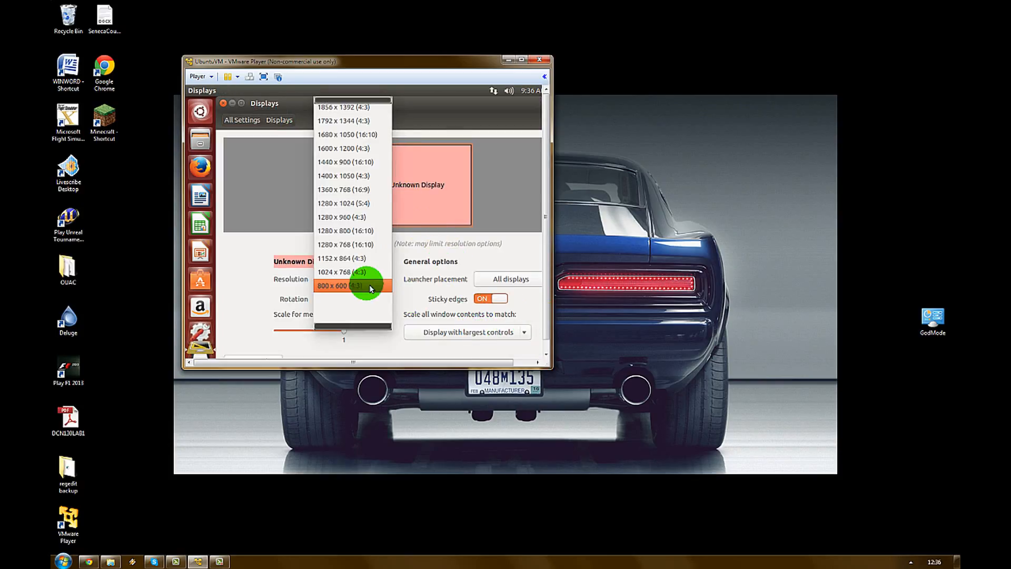
click(370, 163)
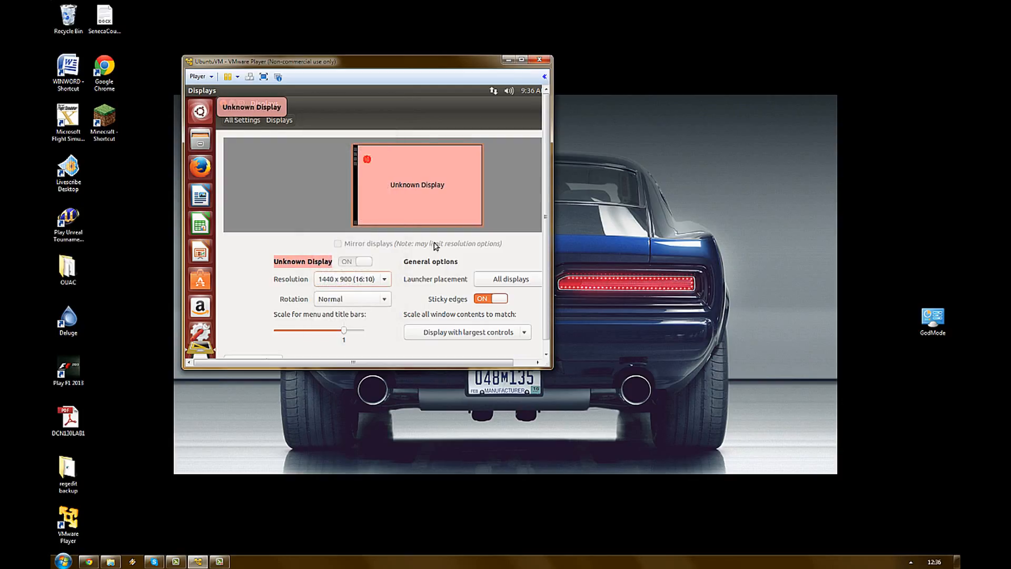
click(547, 314)
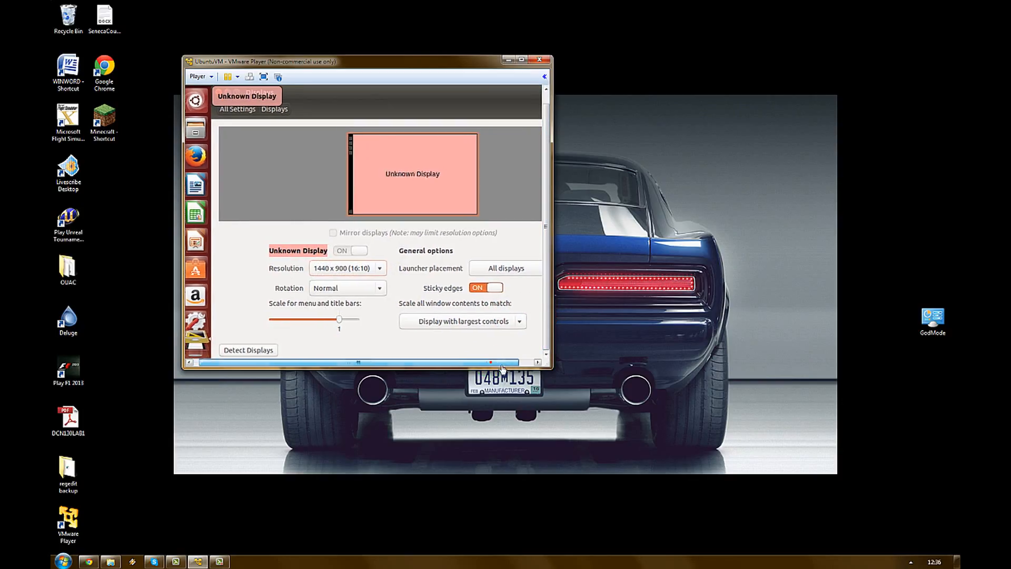
click(527, 359)
click(537, 350)
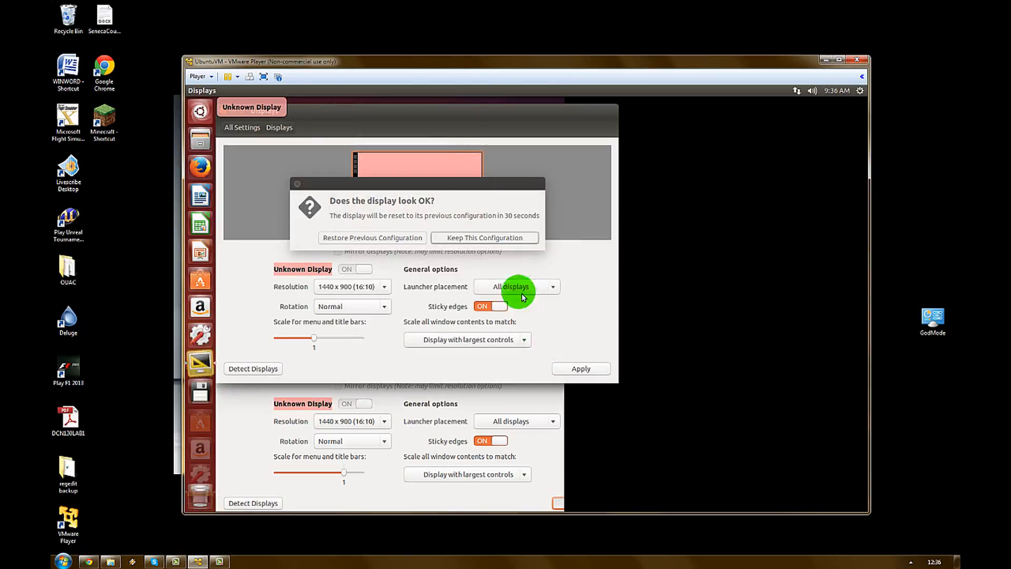
click(499, 242)
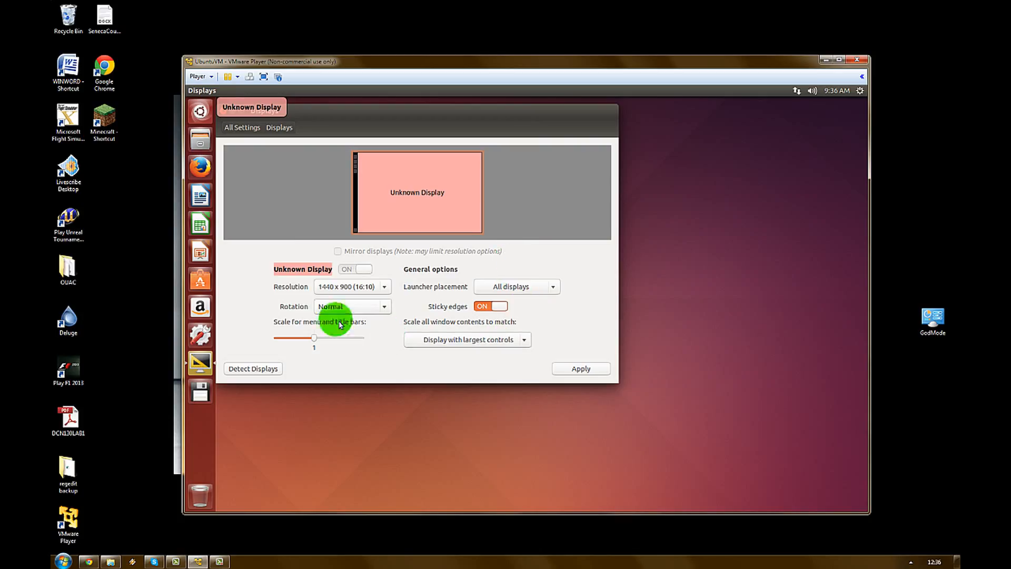
click(225, 113)
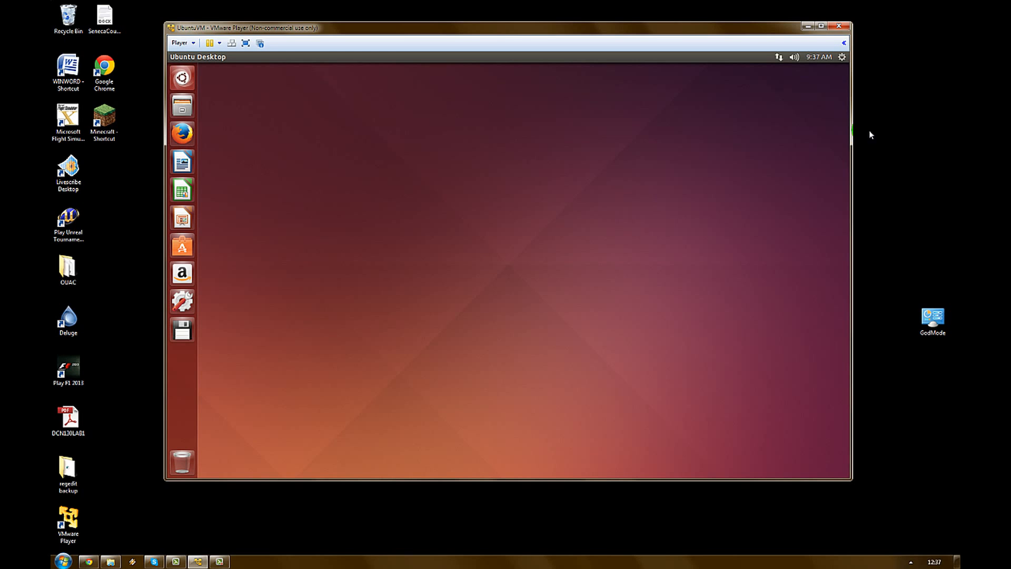
Step: Open the gear menu at the top-right of the Ubuntu panel to show Log Out, Suspend and Shut Down
click(844, 57)
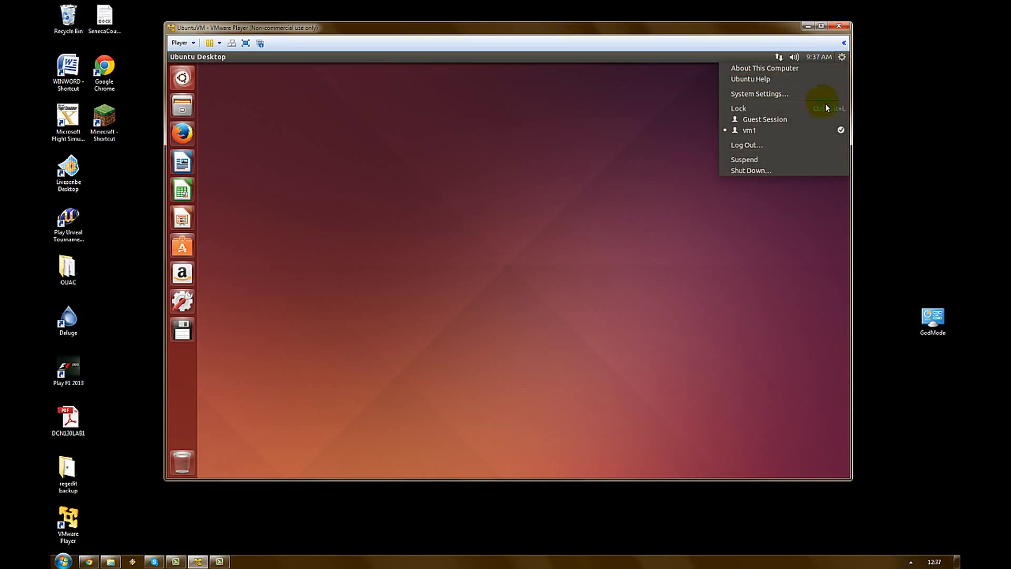